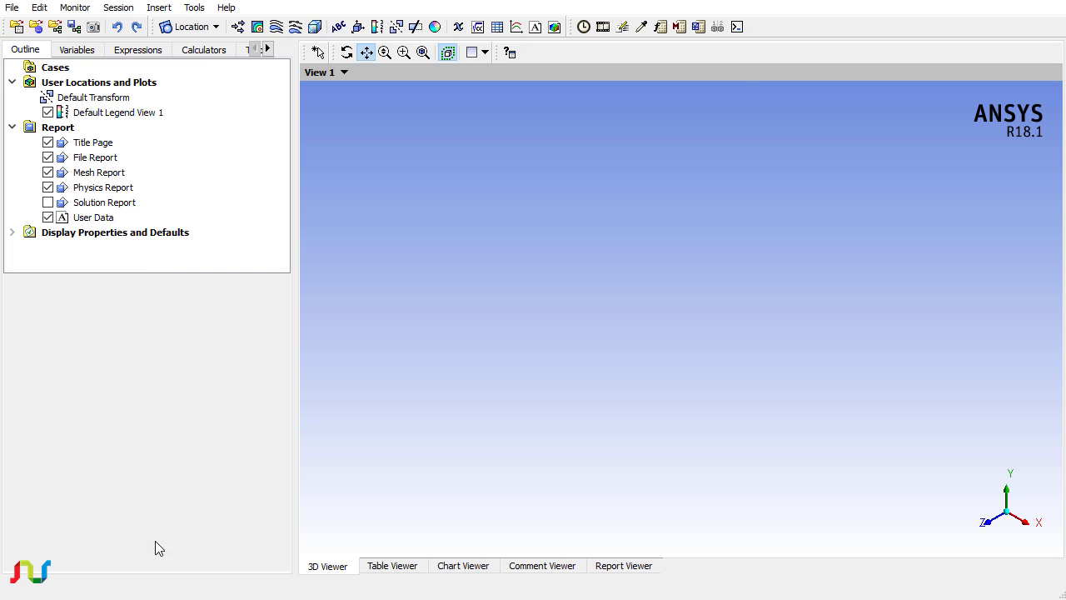
- Start Load Results and scroll the file list down toward the Fan_2krpm case files
left_click(13, 8)
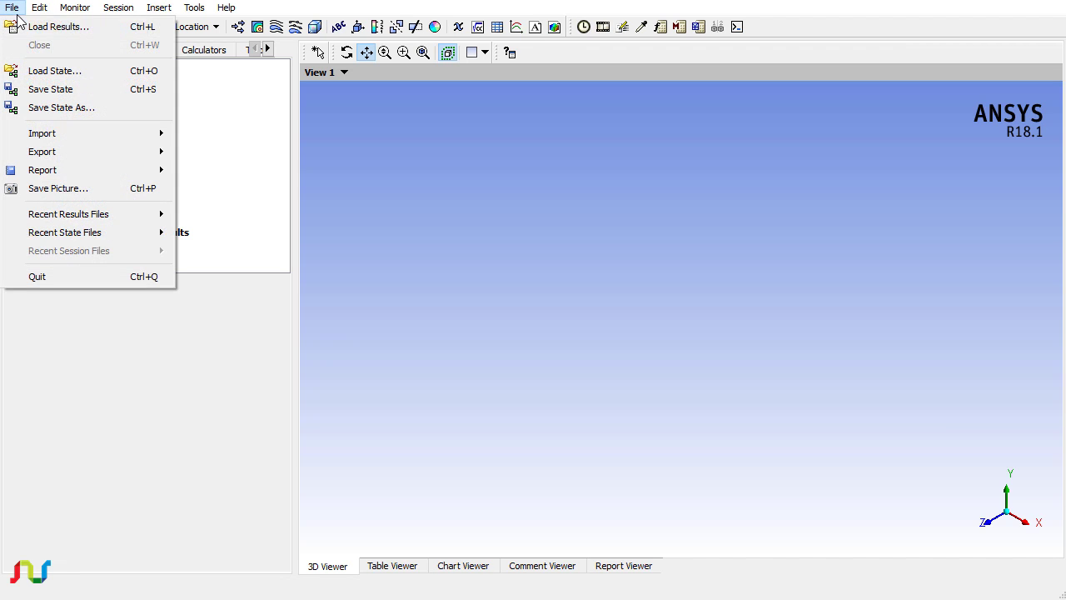
left_click(58, 27)
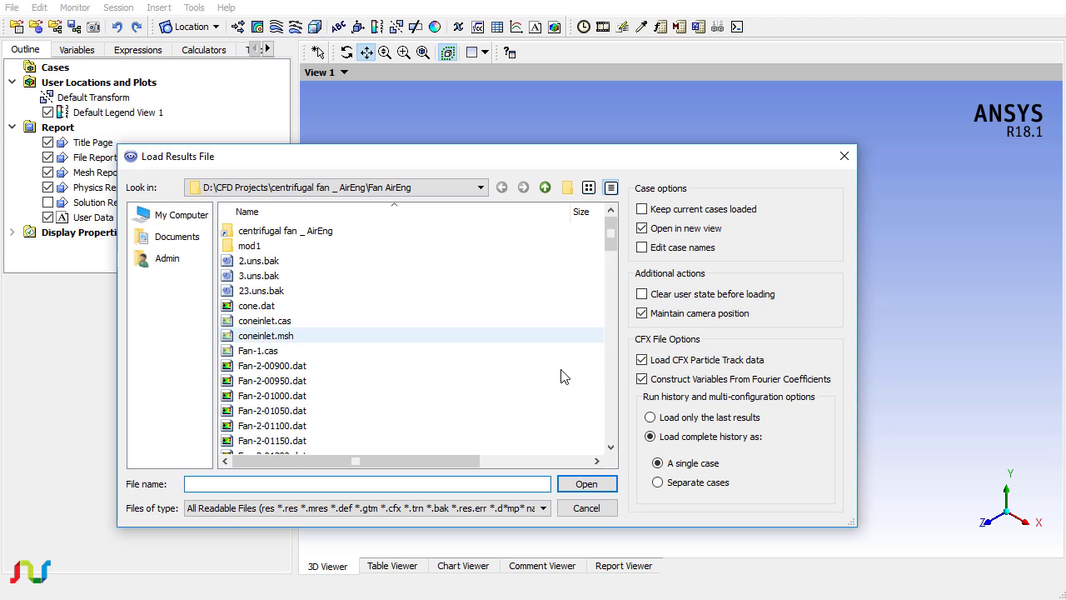
scroll(561, 374, "down", 3)
scroll(423, 384, "down", 3)
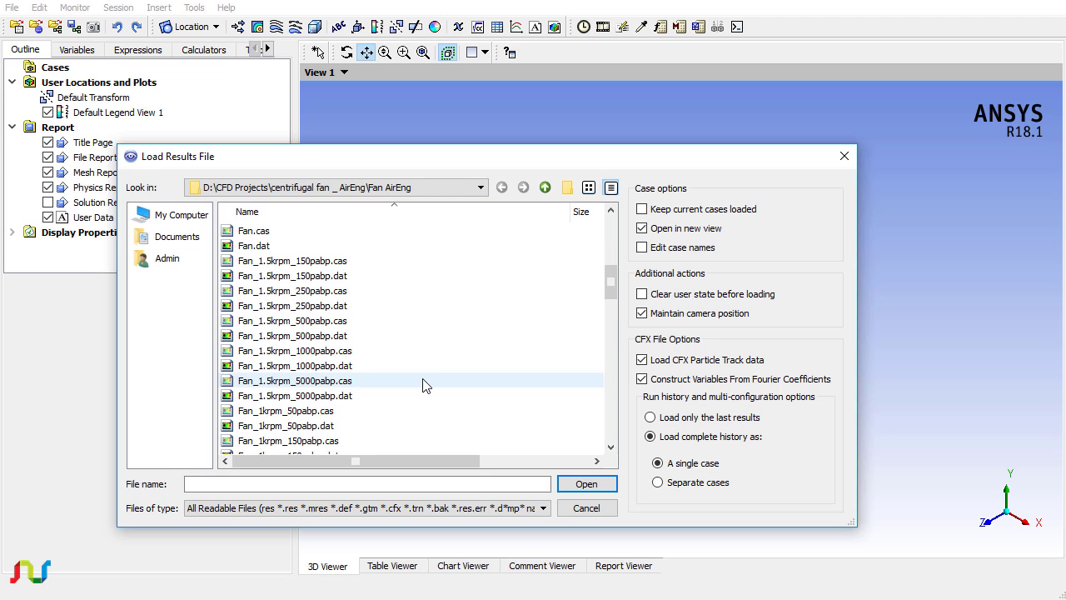
scroll(423, 385, "down", 2)
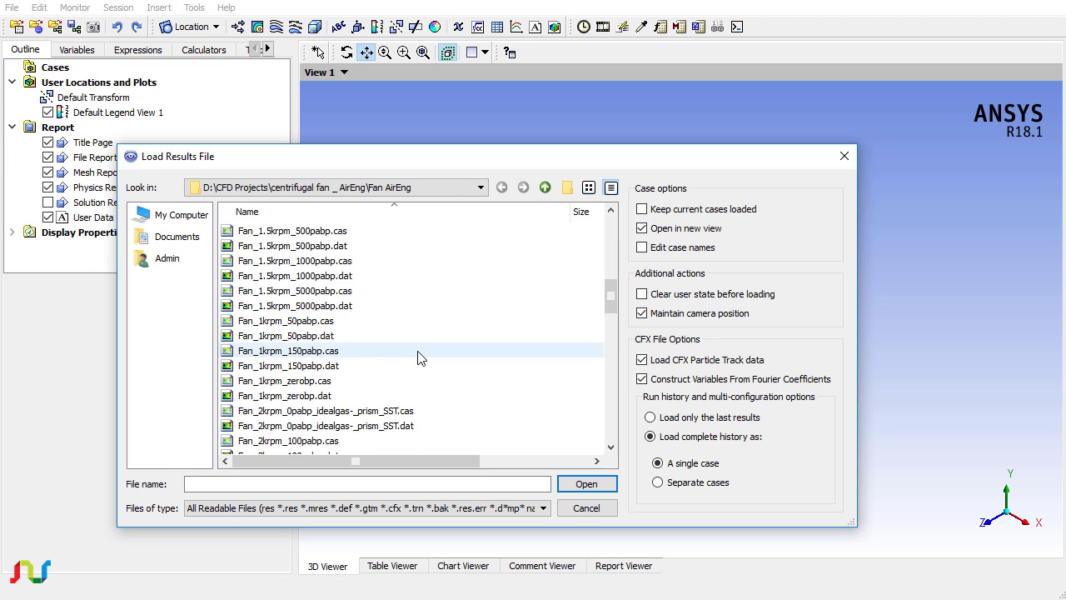
scroll(420, 357, "down", 2)
scroll(419, 357, "down", 3)
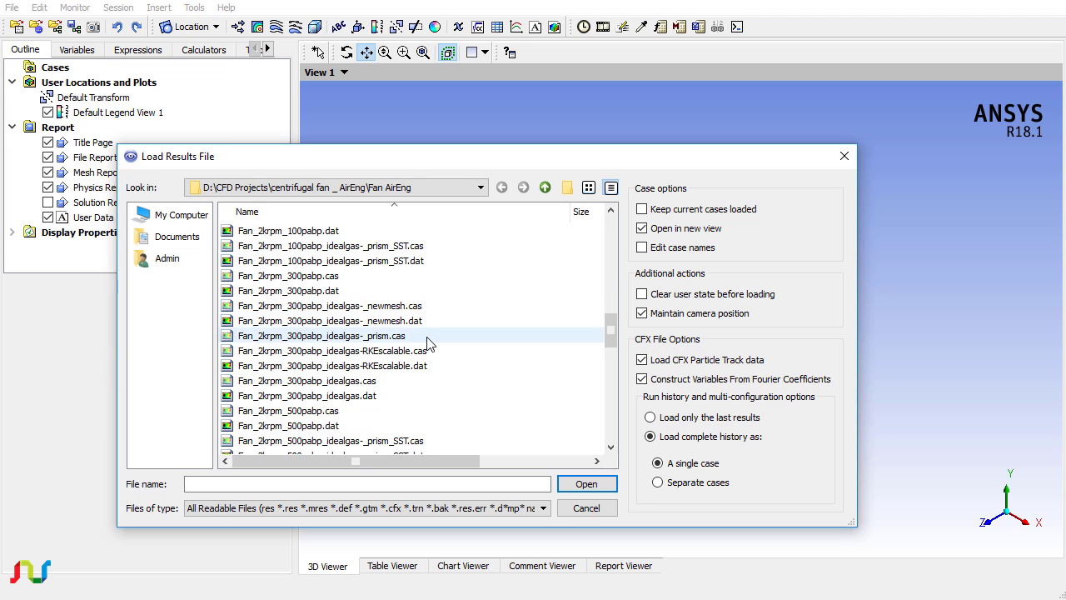
scroll(450, 341, "down", 1)
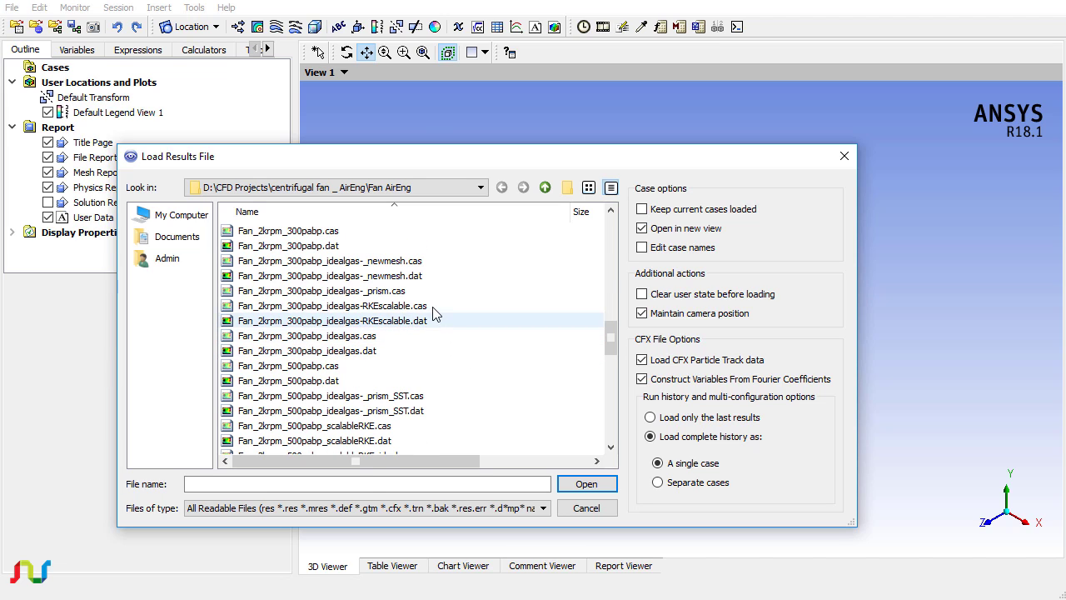
- Load the Fan_2krpm_500pabp_scalableRKE_idealgas .cas and .dat files together
left_click(433, 308)
scroll(432, 334, "down", 2)
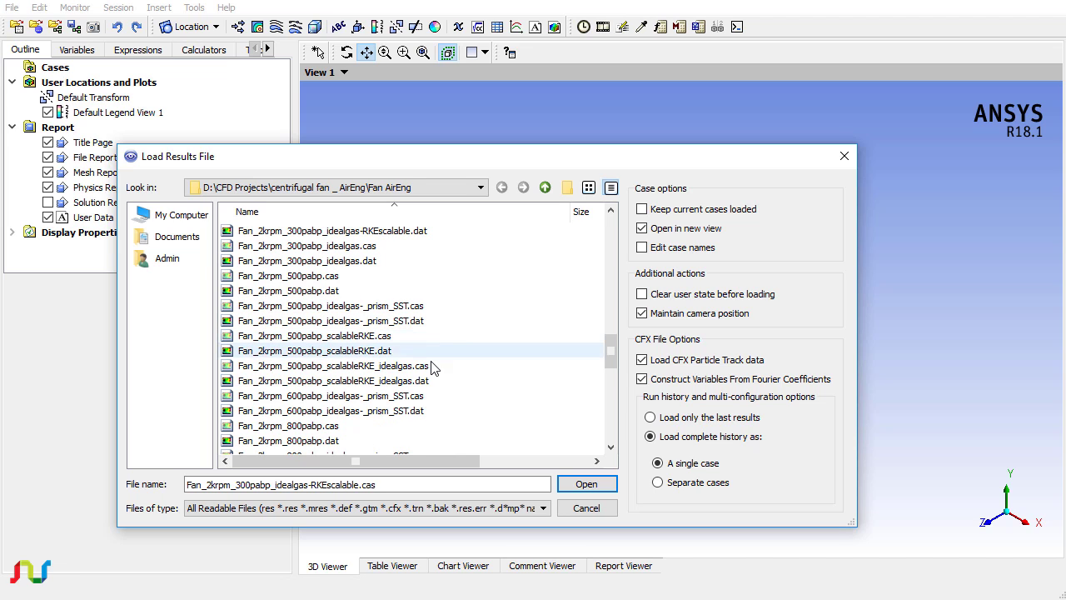
left_click(433, 366)
left_click(426, 381, "shift")
left_click(586, 485)
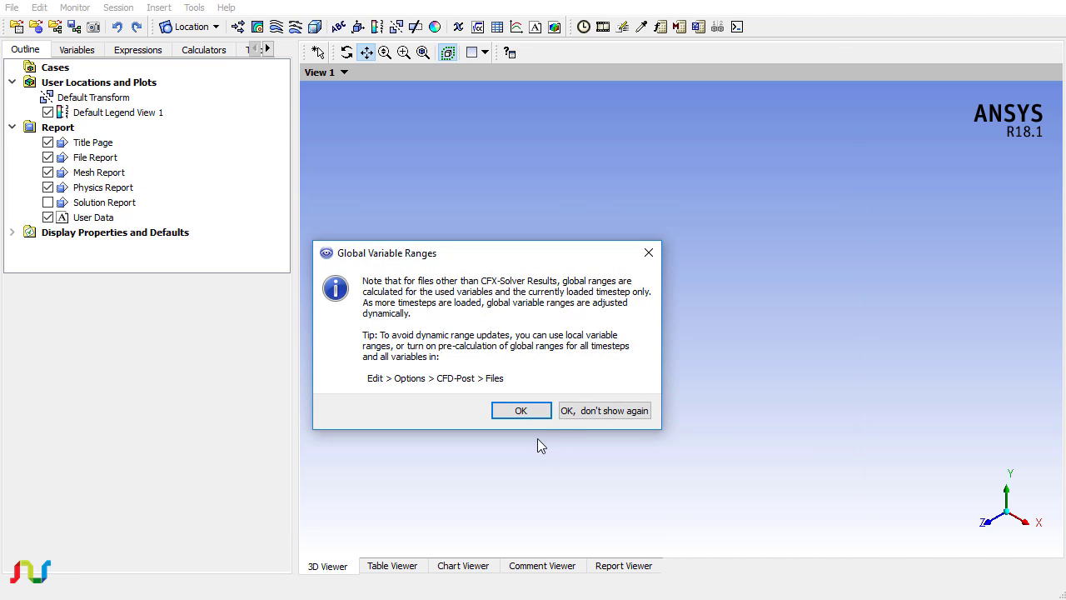
- Dismiss the variable ranges message and switch to a single full-width viewport
left_click(529, 416)
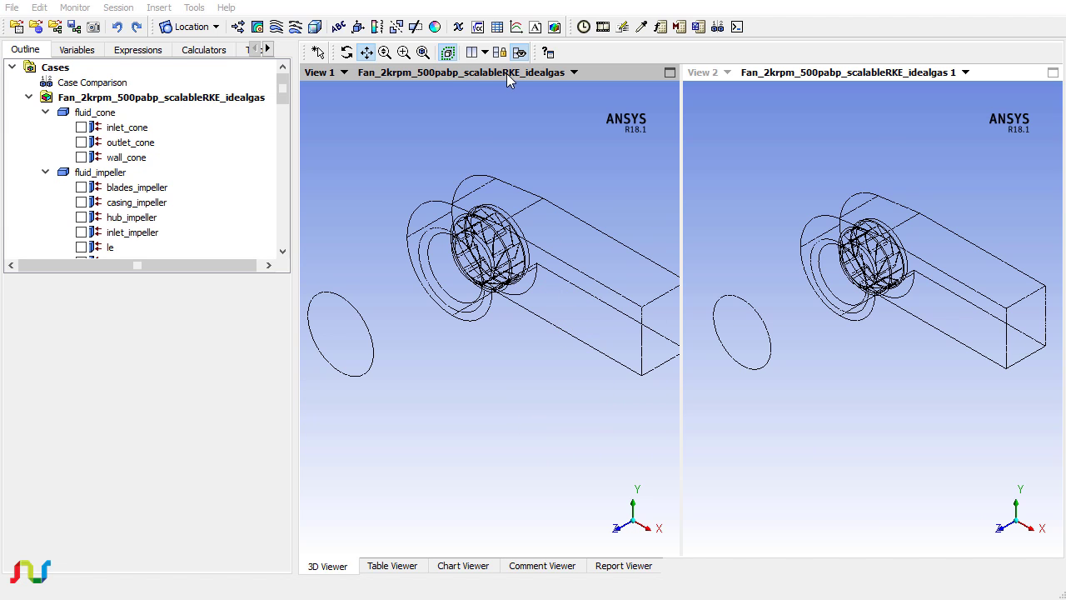
left_click(485, 54)
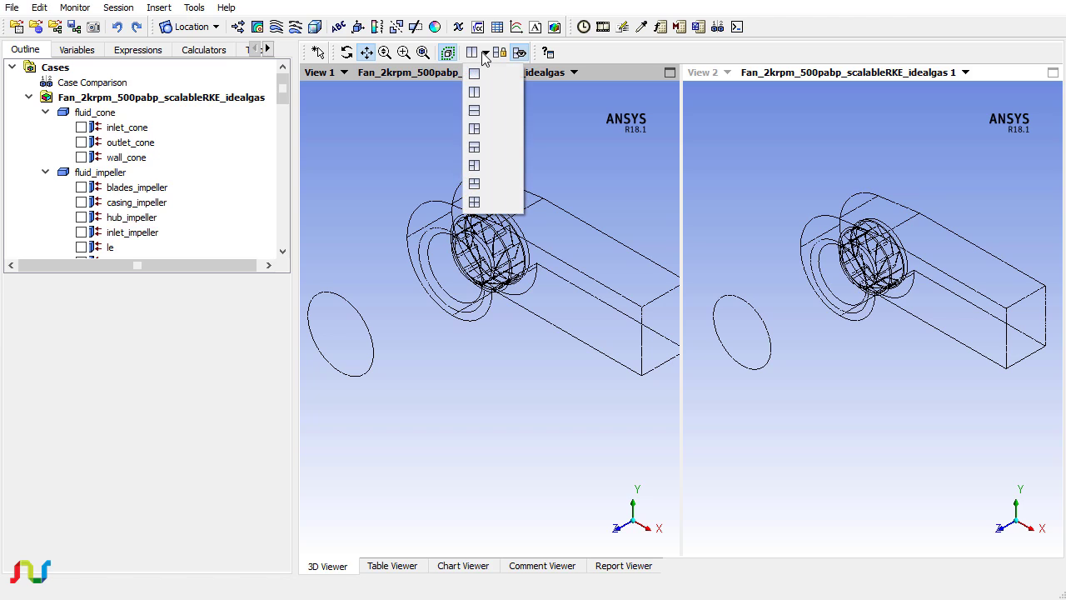
left_click(479, 75)
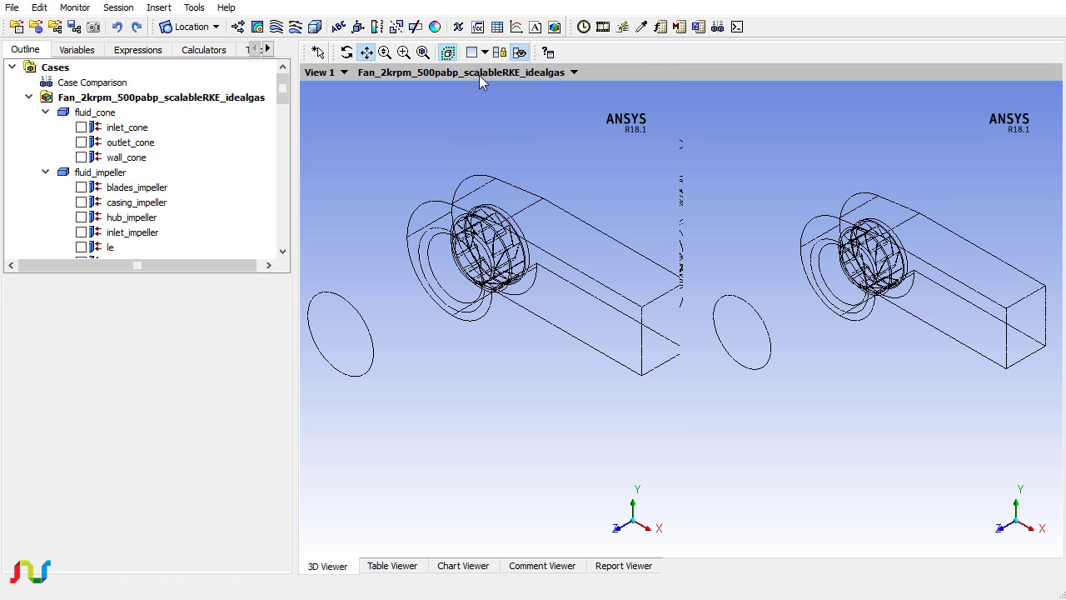
- Display the hub_impeller, le and te surfaces, then zoom and orbit to face the impeller
left_click(80, 218)
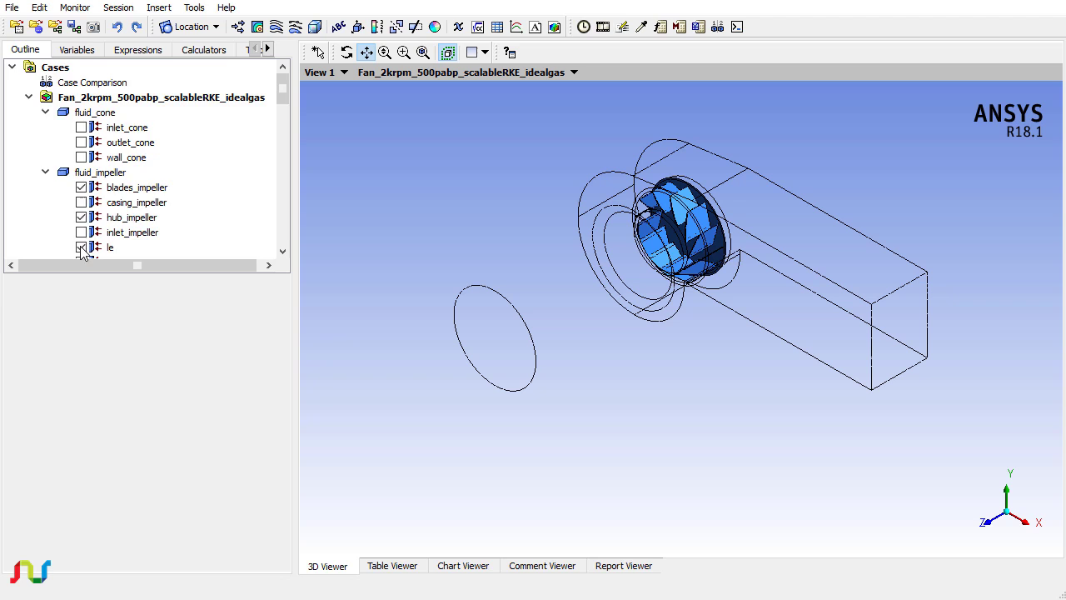
left_click(81, 247)
scroll(80, 246, "down", 2)
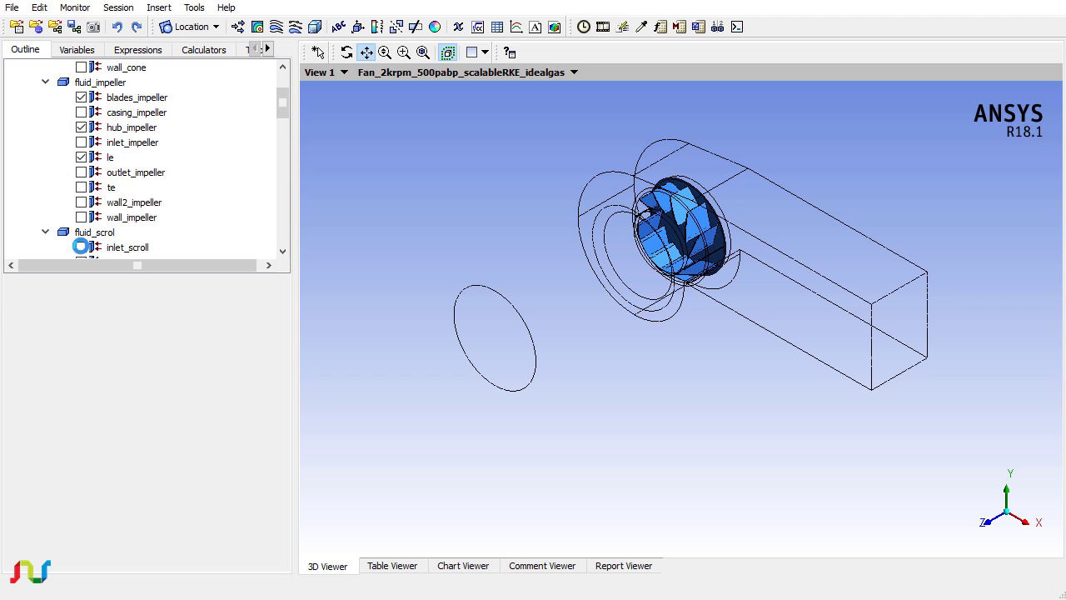
left_click(81, 187)
middle_click_drag(625, 271, 726, 223)
scroll(677, 283, "up", 6)
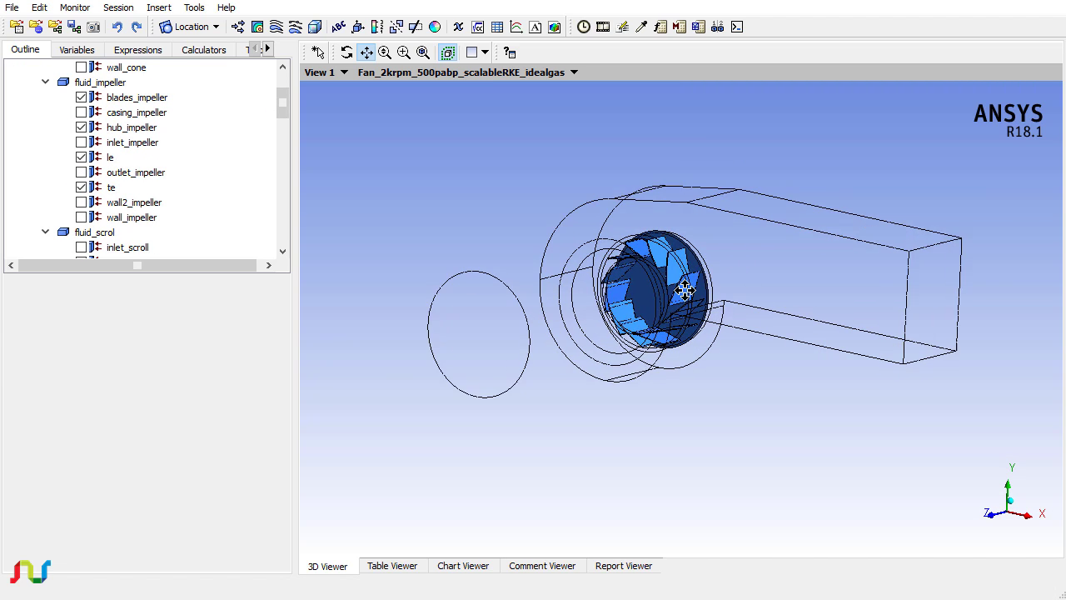
scroll(677, 281, "up", 6)
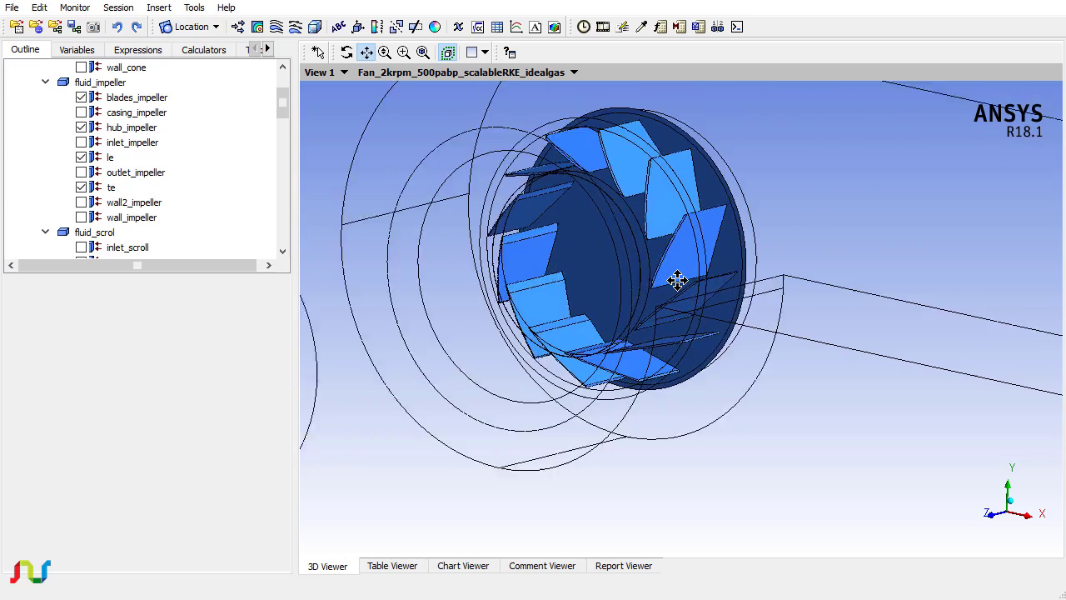
middle_click_drag(677, 277, 714, 291)
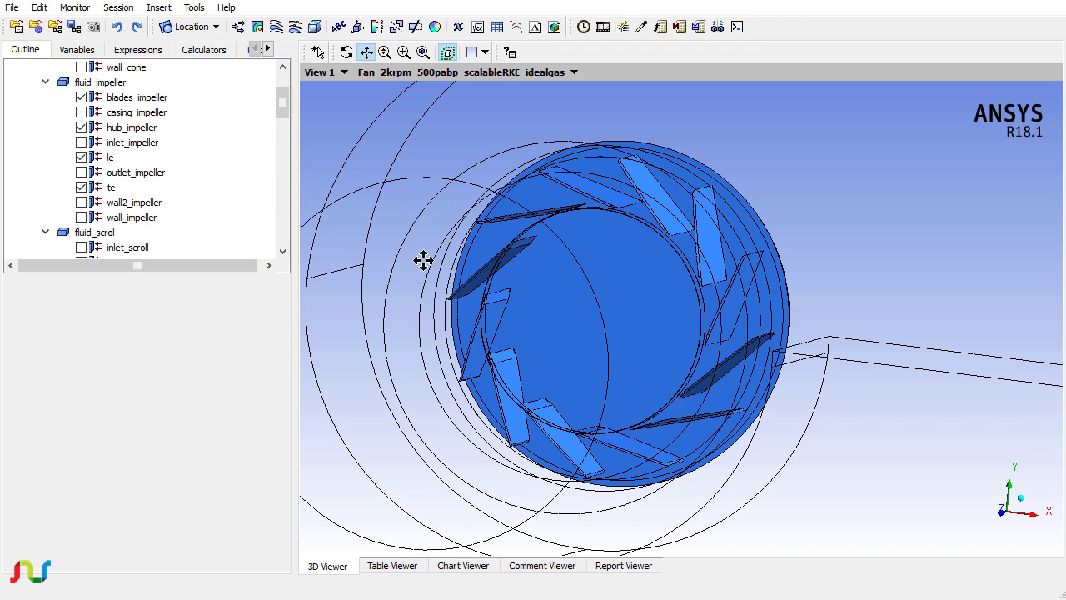
- Insert a new table named Table 1 and select cell A1
left_click(499, 34)
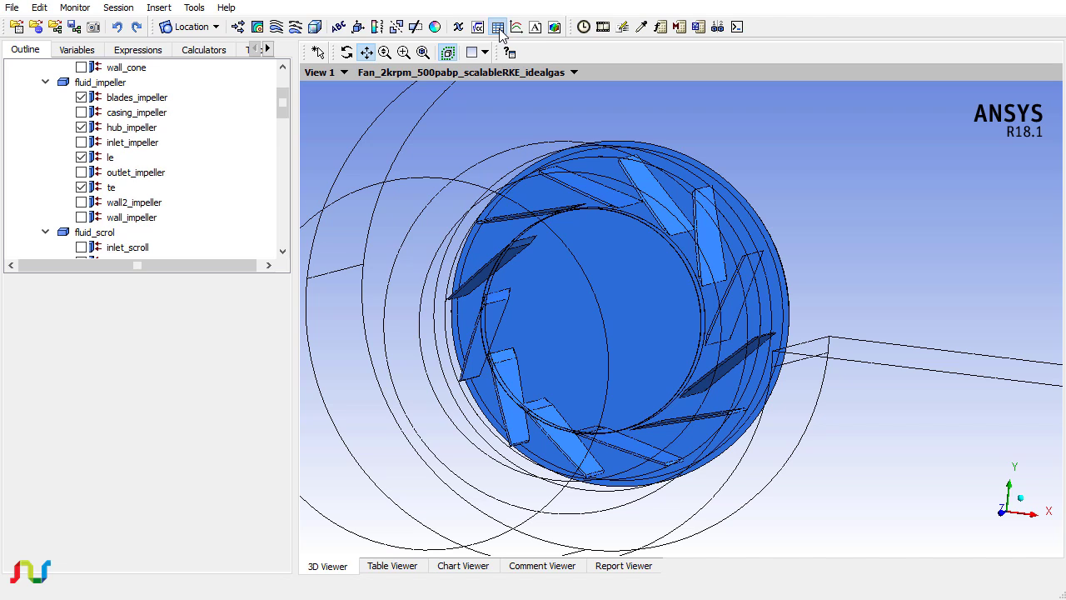
left_click(499, 28)
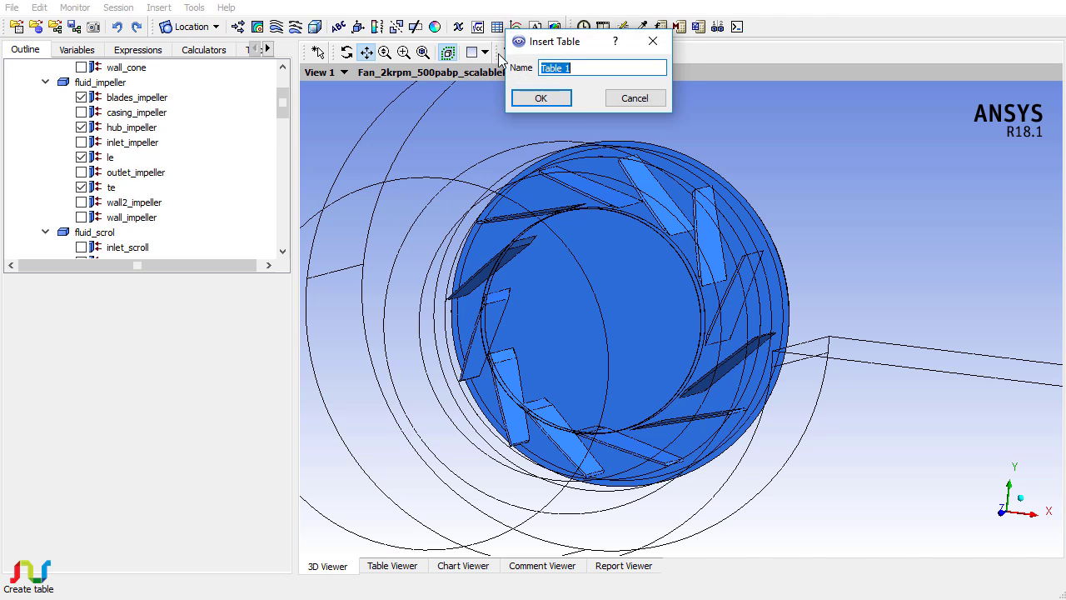
left_click(552, 100)
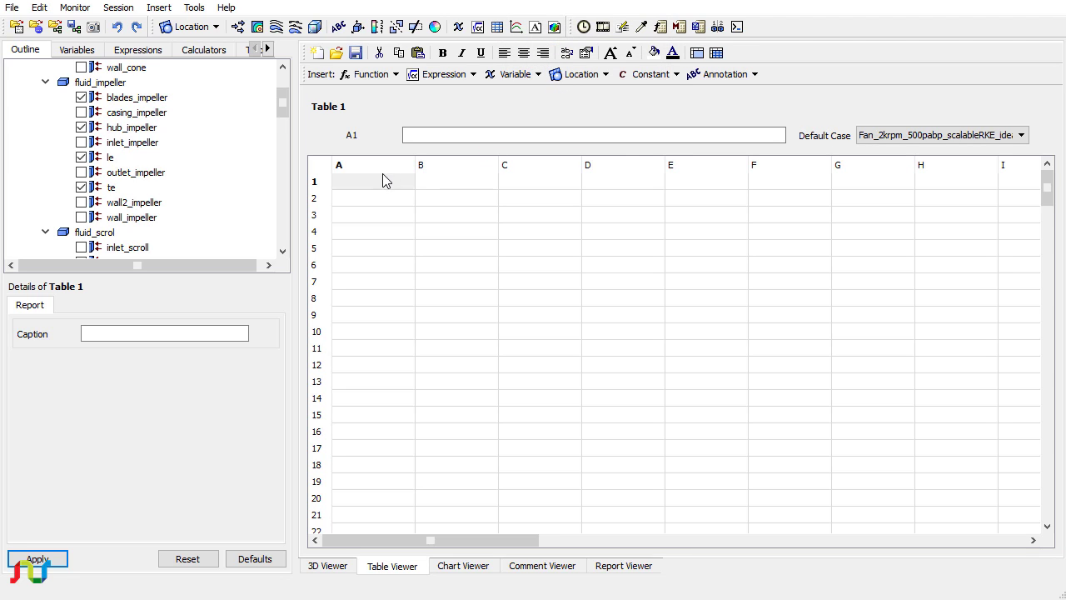
left_click(361, 182)
left_click(423, 132)
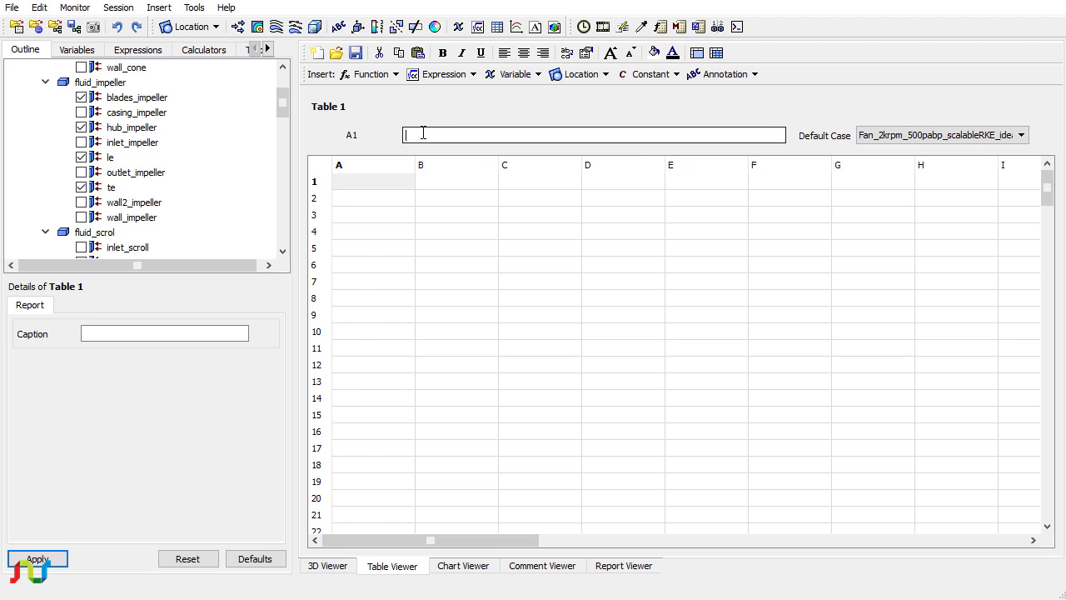
right_click(430, 133)
mouse_move(504, 148)
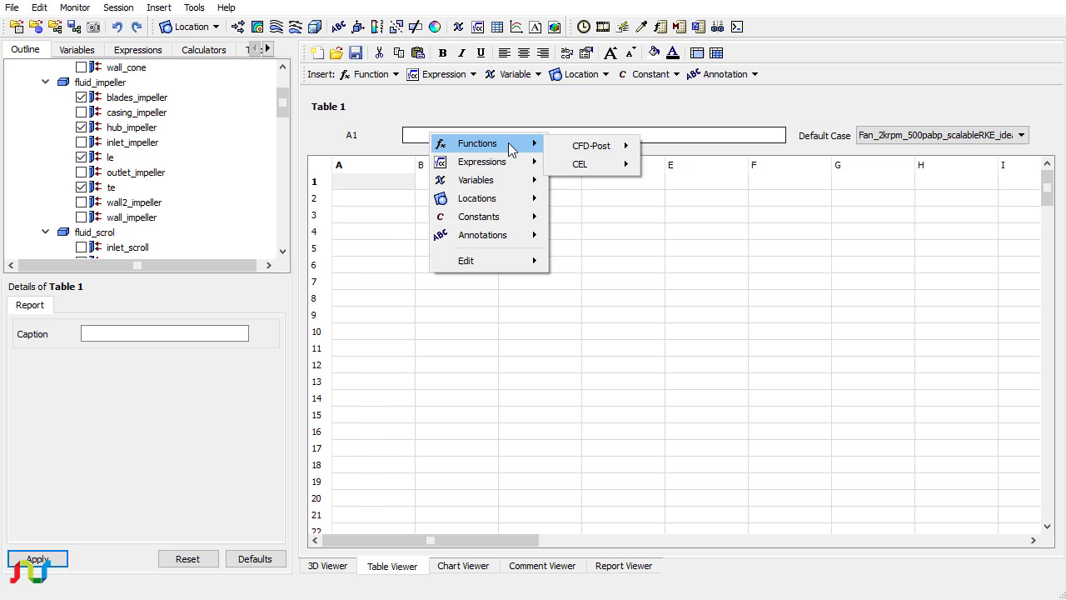
mouse_move(595, 145)
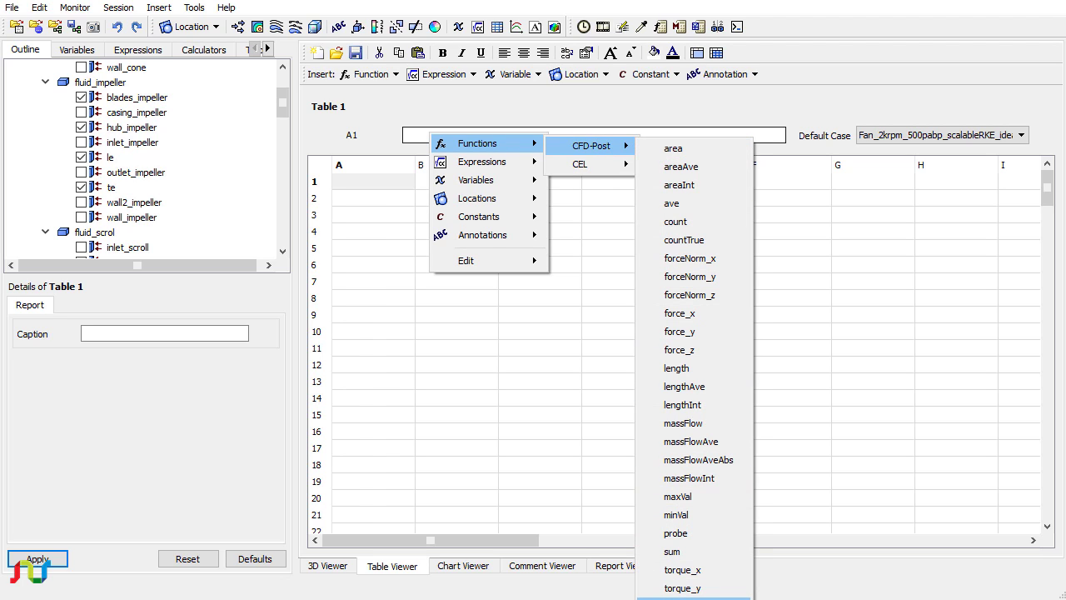
left_click(699, 597)
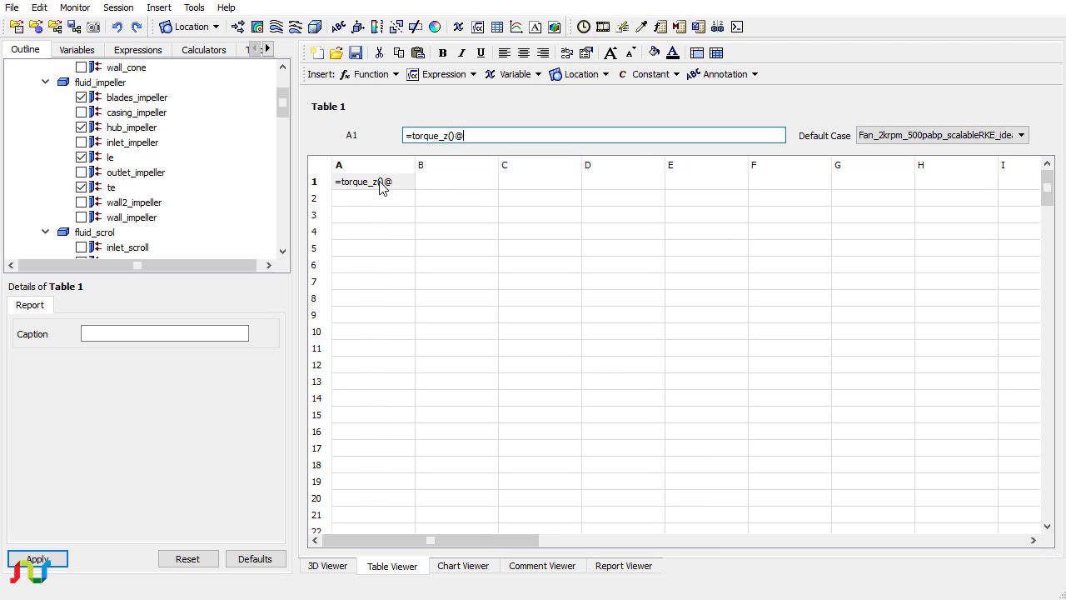
right_click(488, 135)
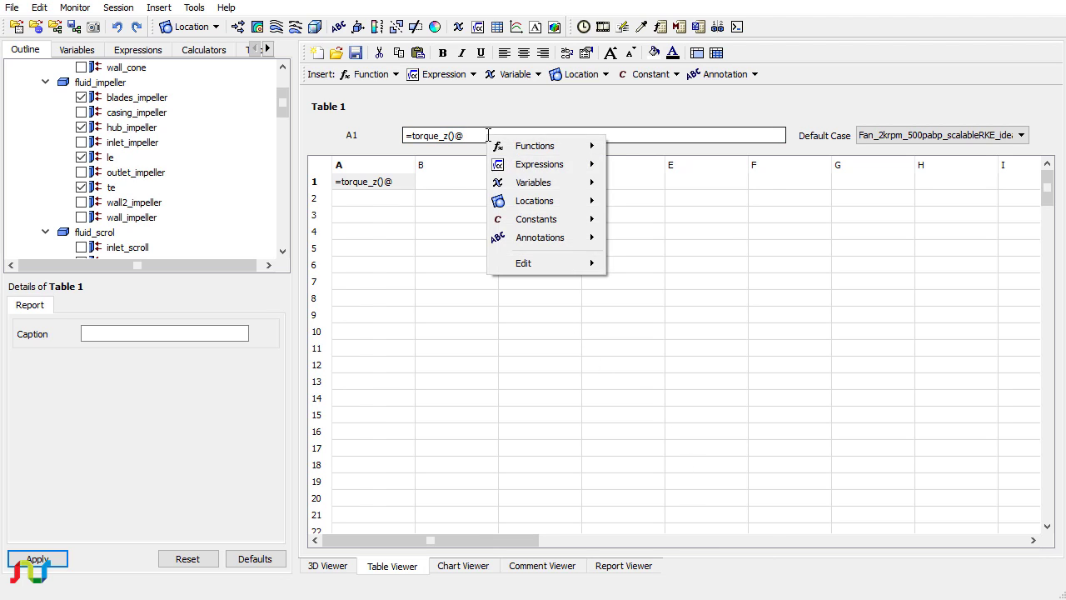
mouse_move(586, 207)
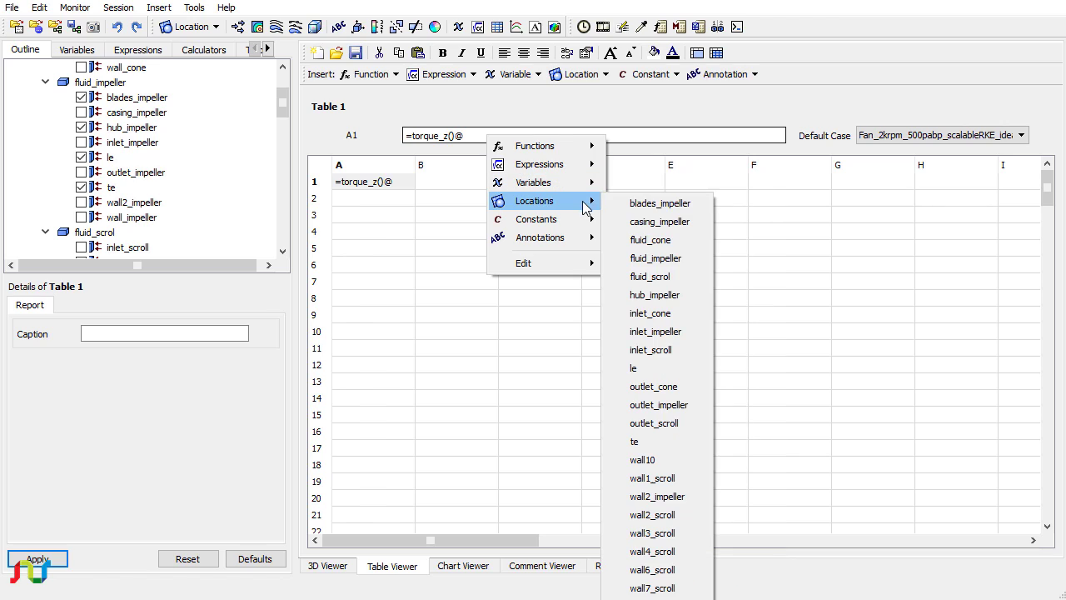
left_click(648, 204)
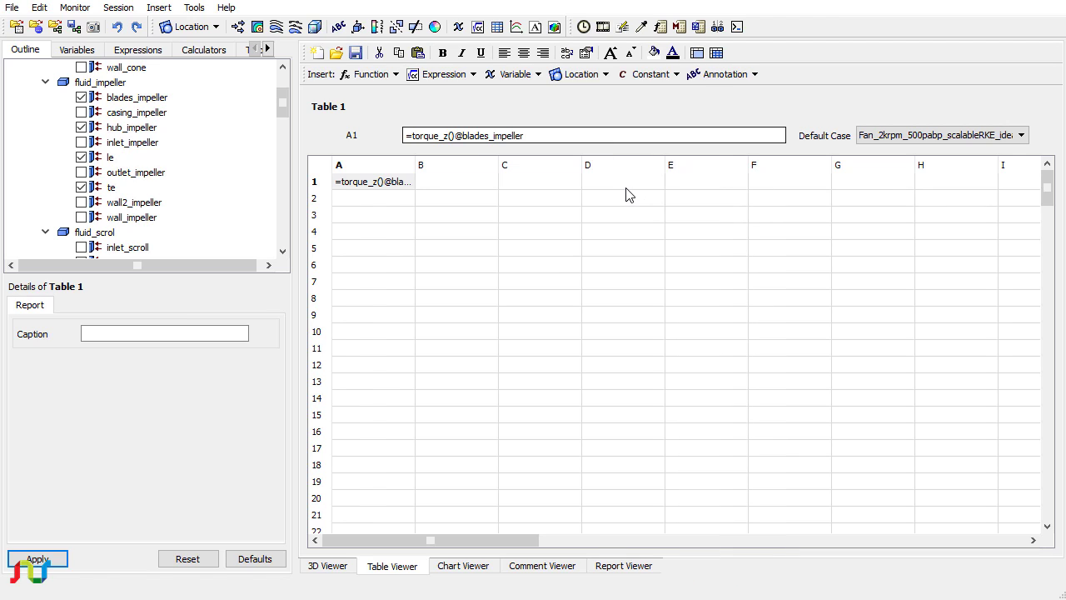
key("Return")
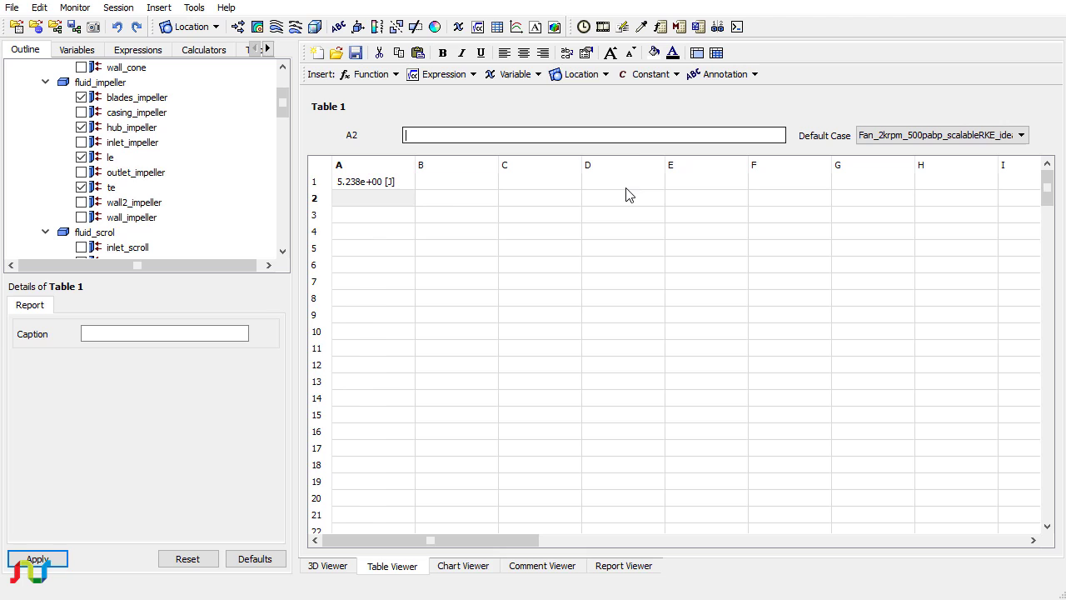
left_click(361, 205)
left_click(476, 135)
right_click(476, 136)
mouse_move(533, 147)
mouse_move(666, 156)
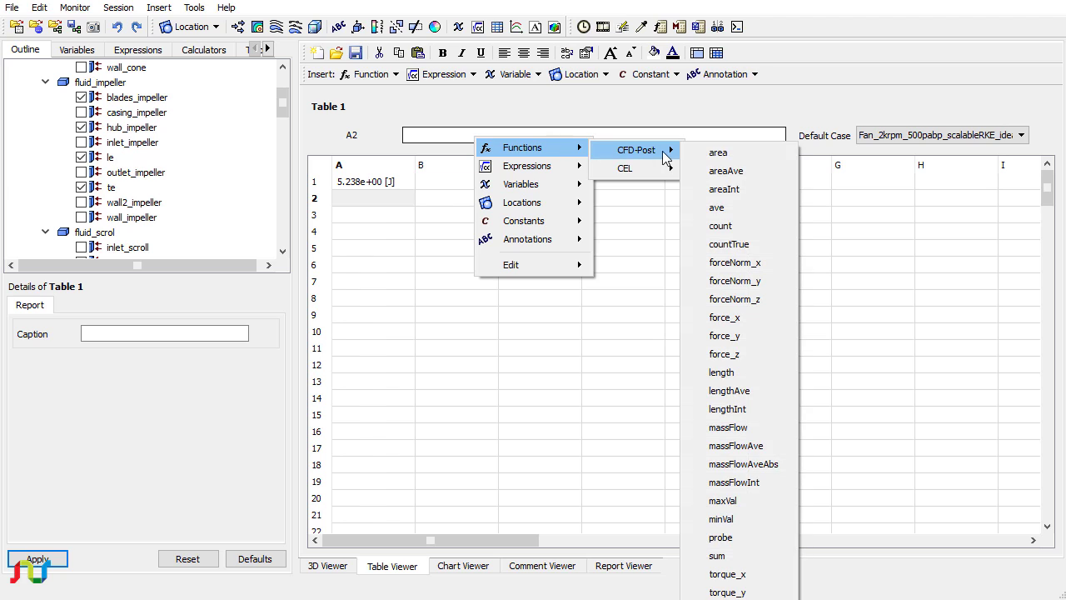
left_click(727, 592)
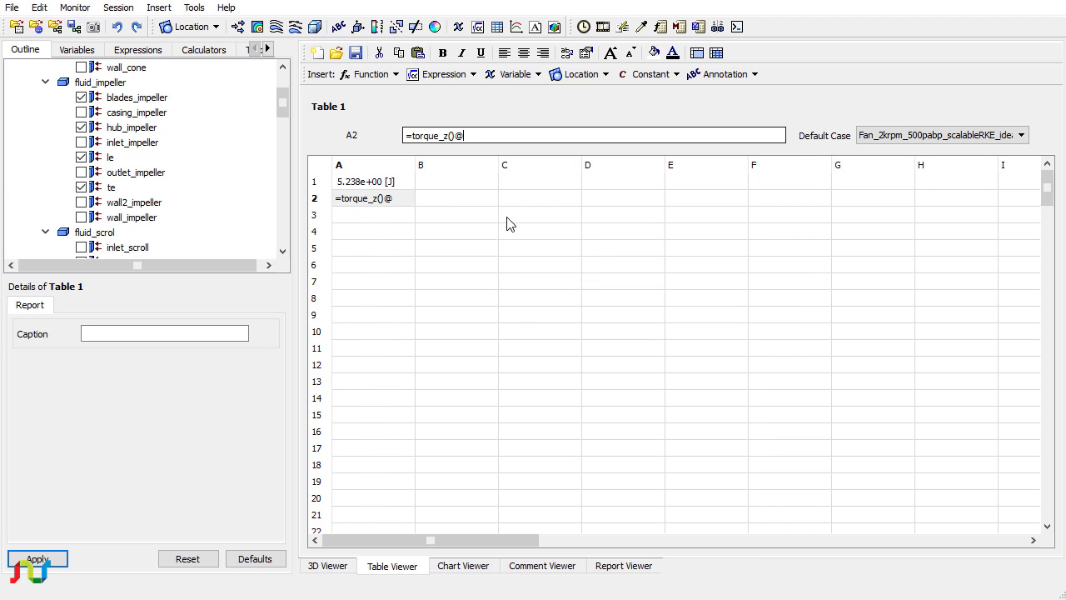
right_click(484, 138)
mouse_move(528, 205)
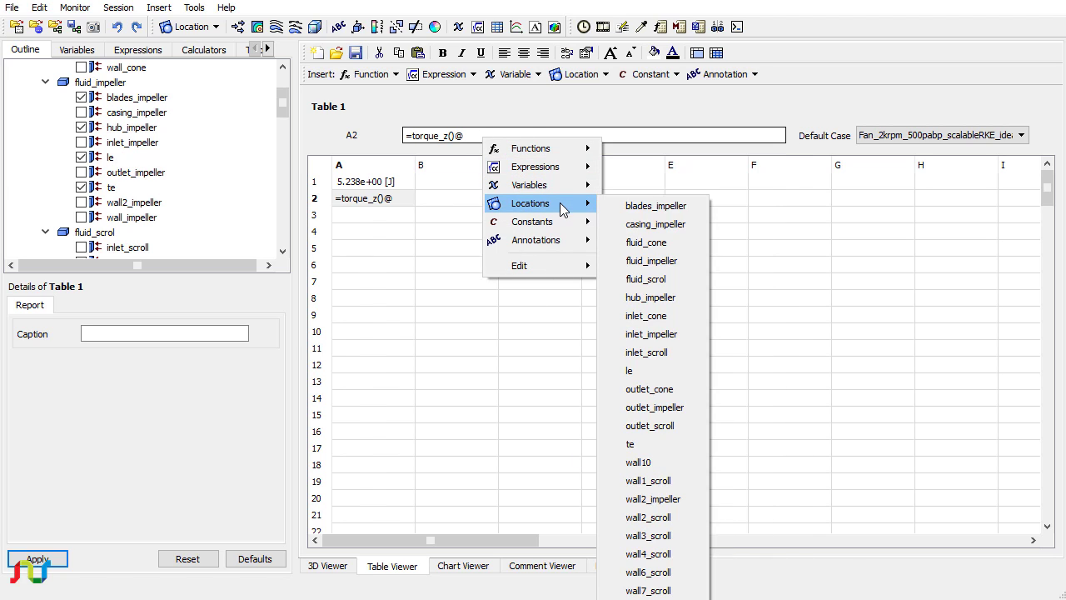
left_click(666, 300)
key("Return")
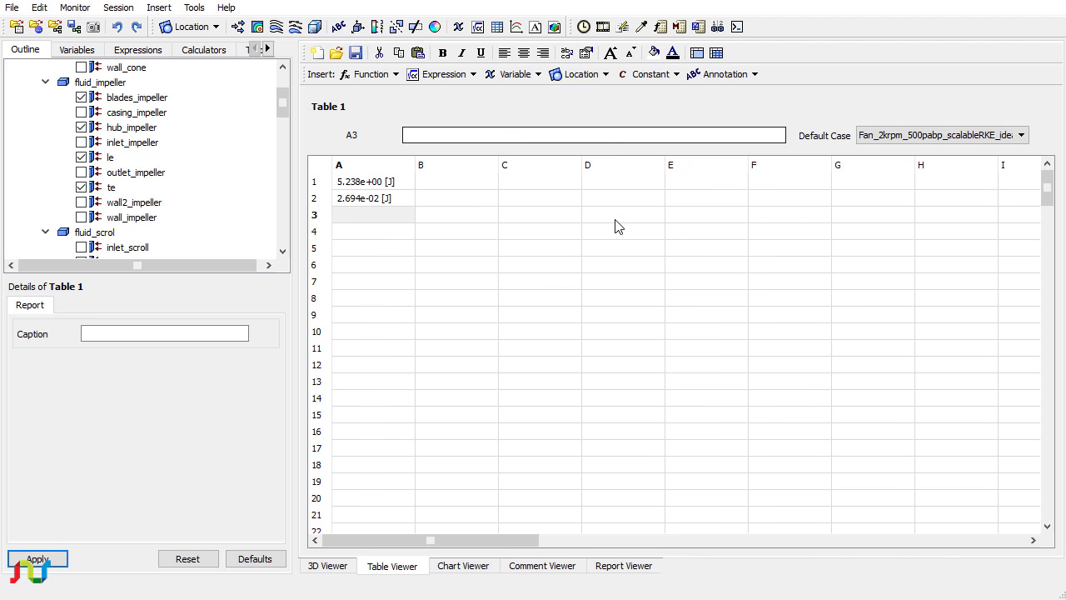
right_click(422, 135)
mouse_move(468, 147)
mouse_move(593, 149)
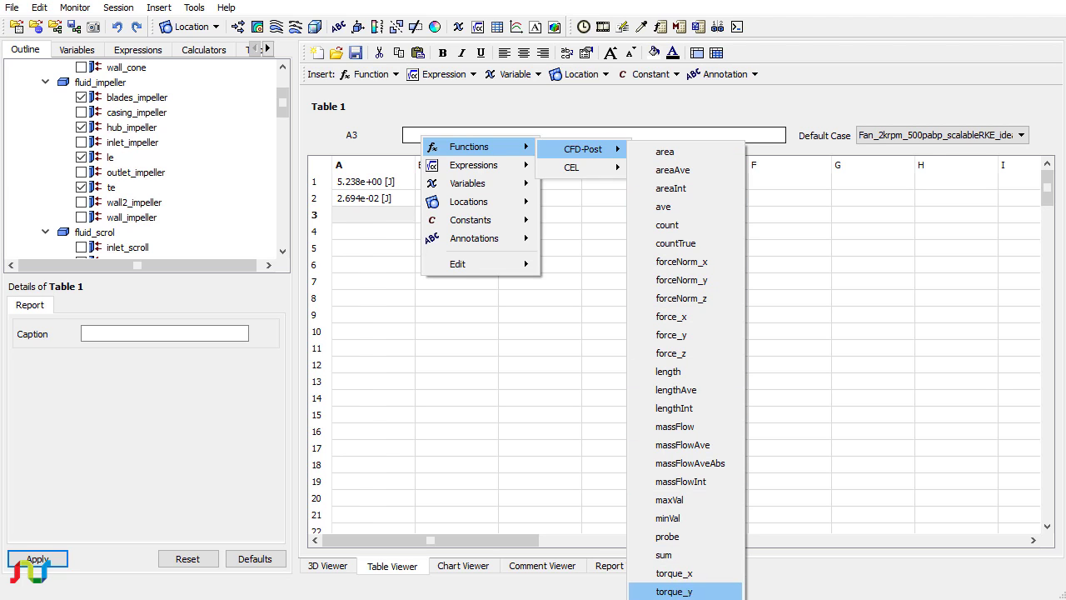
left_click(674, 591)
right_click(485, 138)
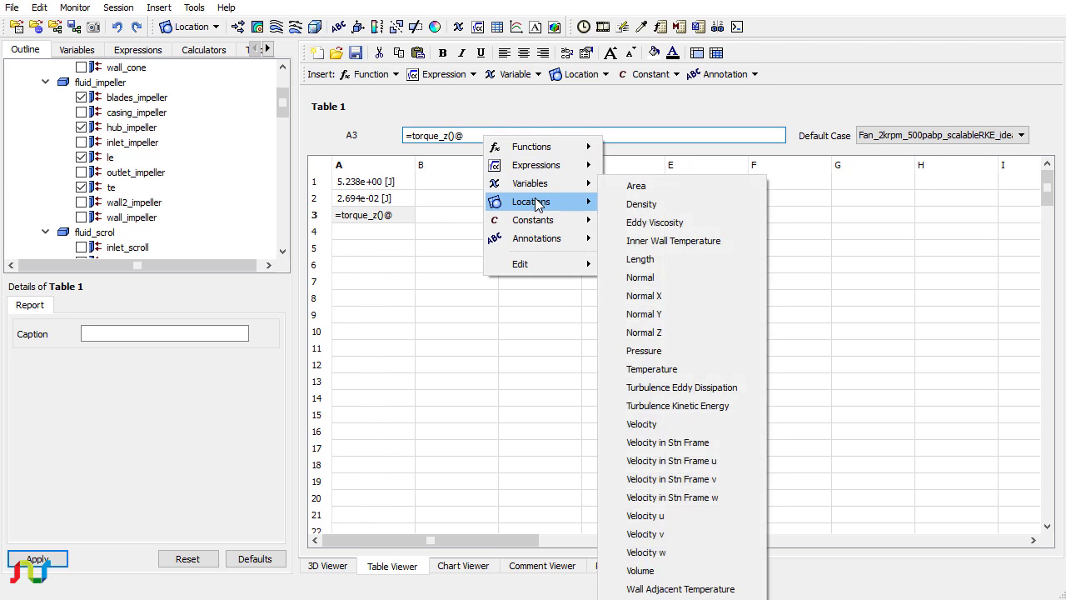
mouse_move(585, 192)
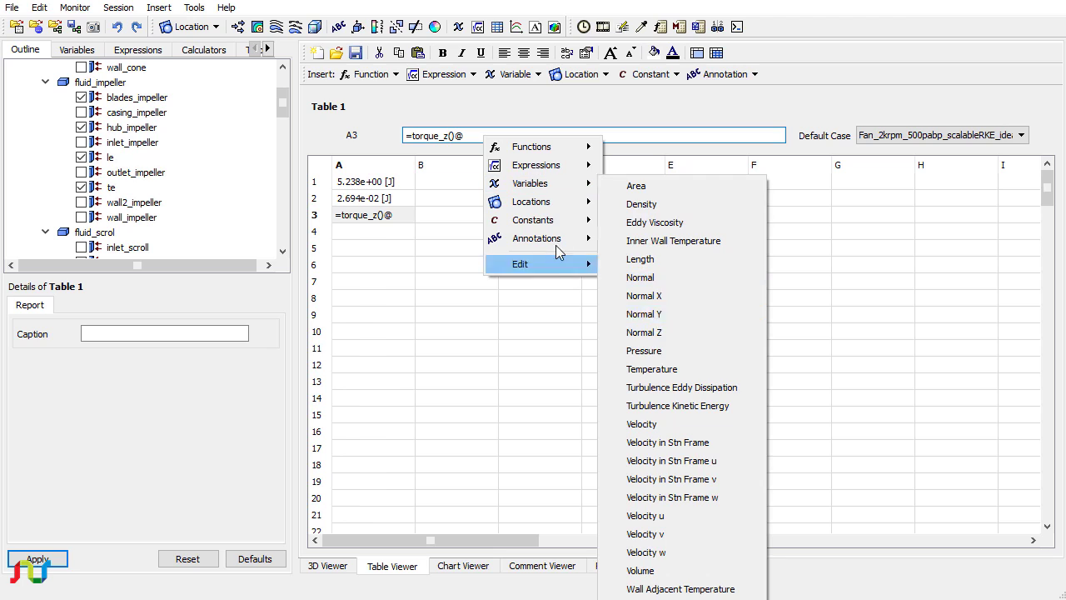
left_click(647, 368)
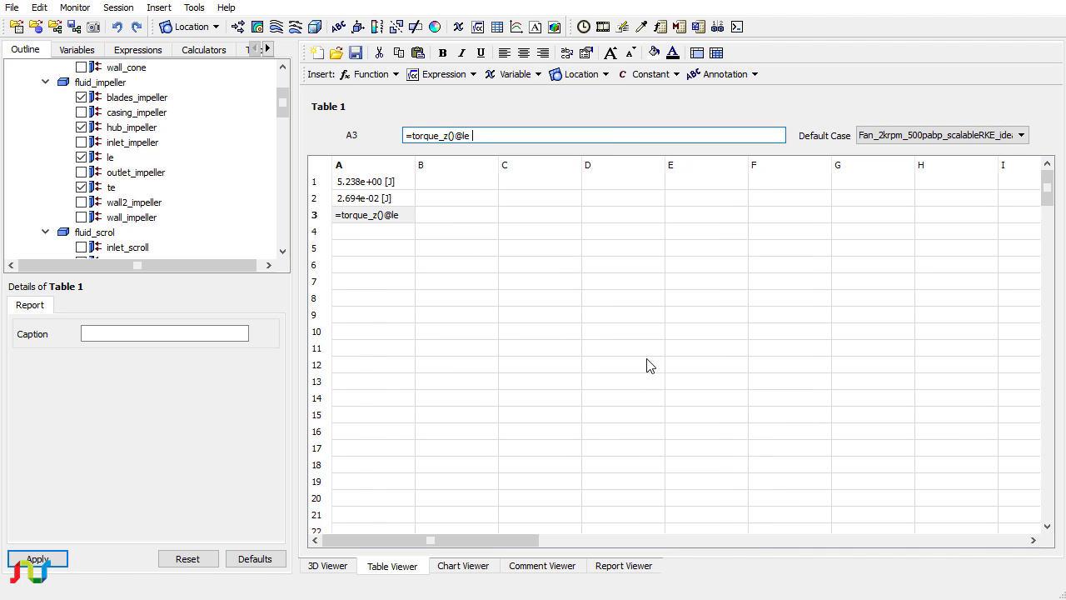
key("Return")
left_click(421, 140)
right_click(425, 137)
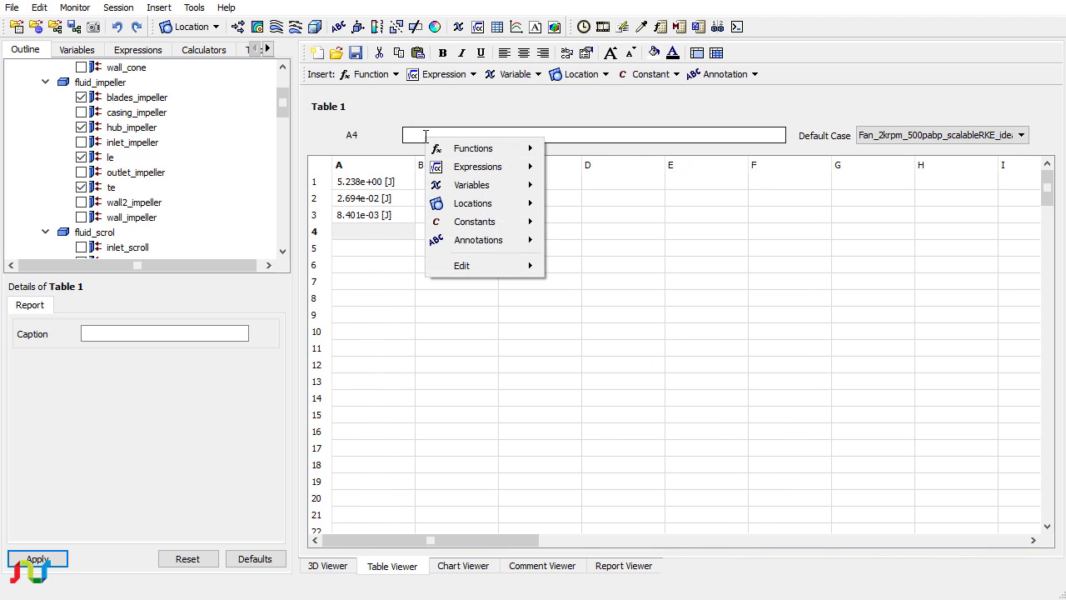
mouse_move(444, 150)
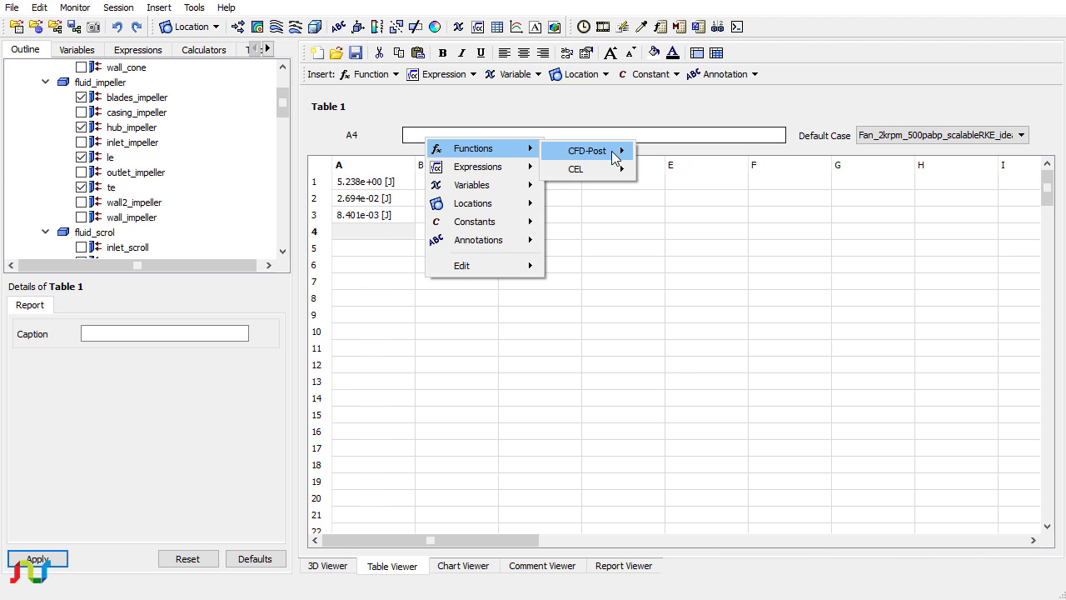
mouse_move(614, 156)
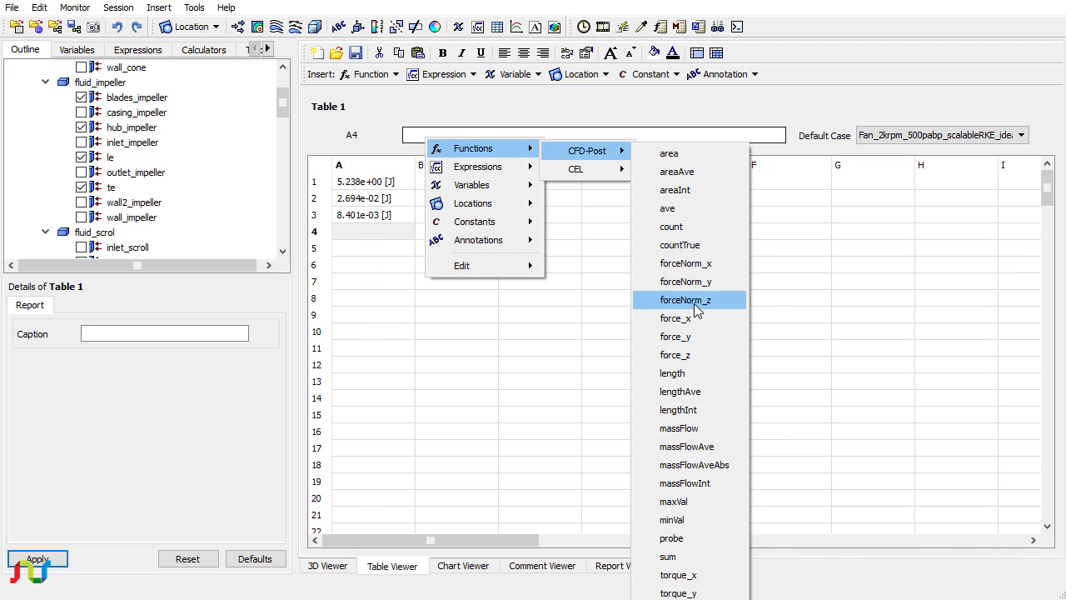
left_click(676, 598)
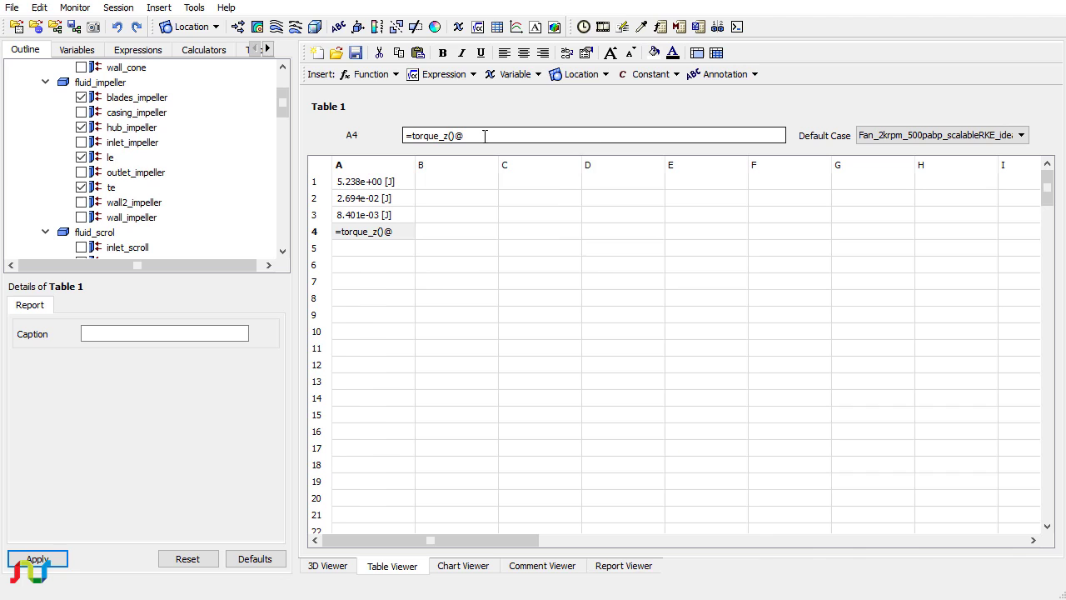
right_click(486, 136)
mouse_move(542, 207)
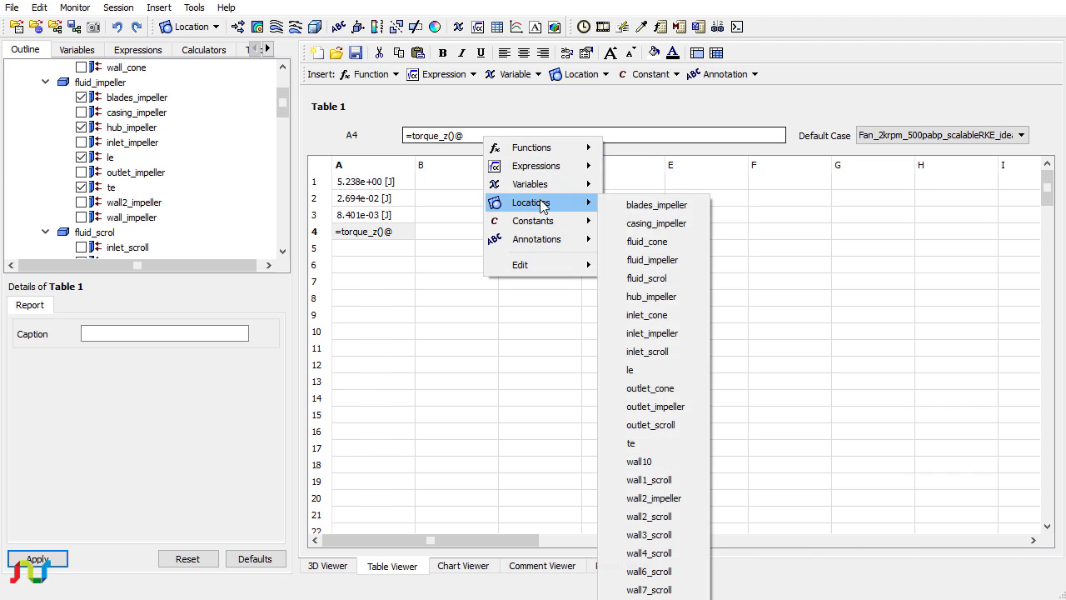
left_click(629, 443)
key("Return")
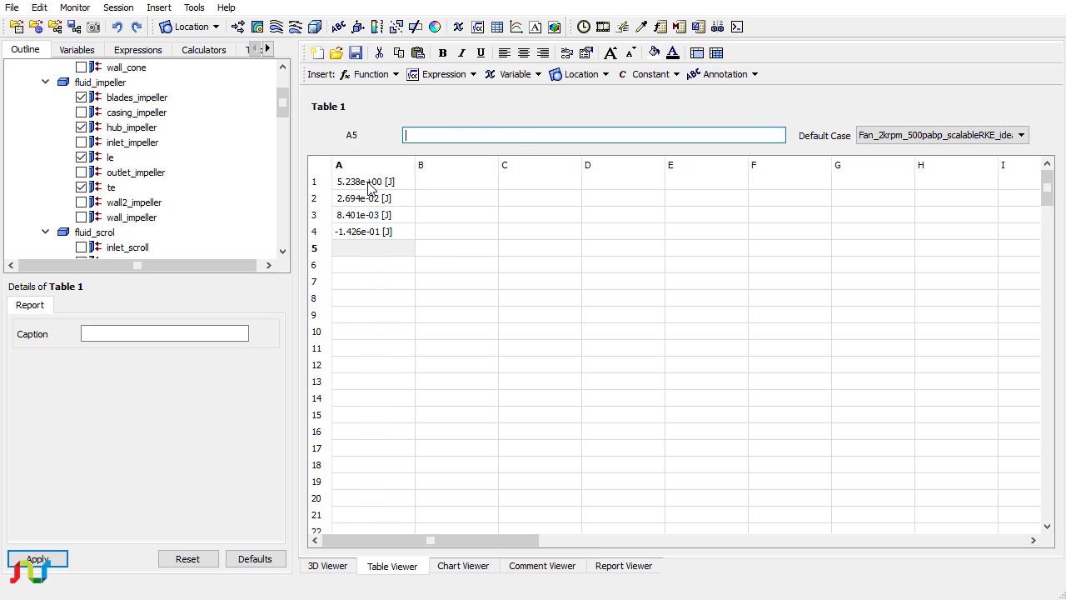
- Change cells A1 and A2 from Scientific to Fixed number format
left_click_drag(369, 185, 371, 233)
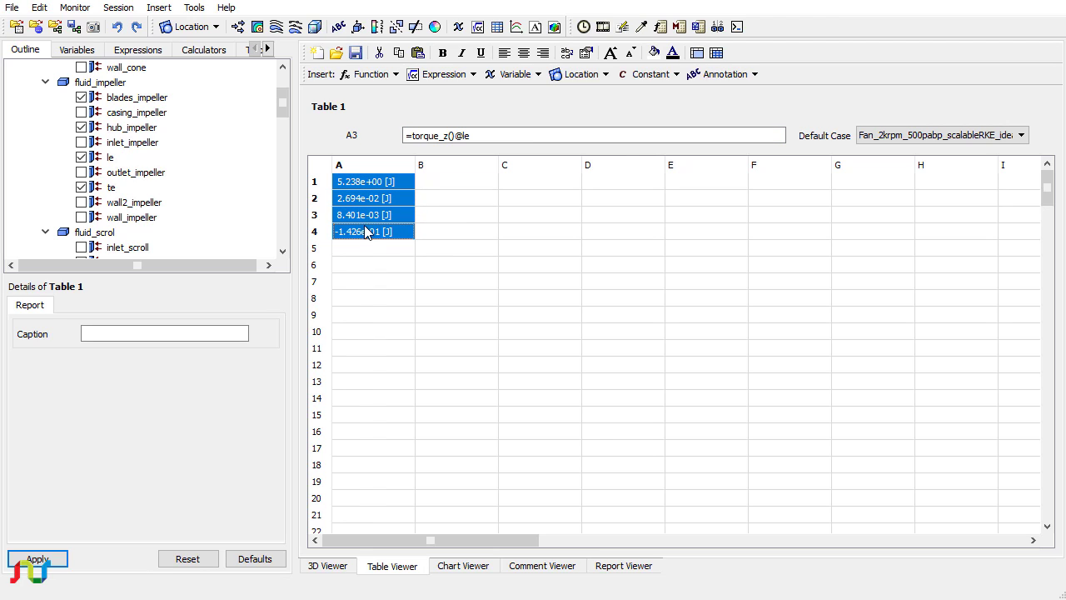
left_click(365, 187)
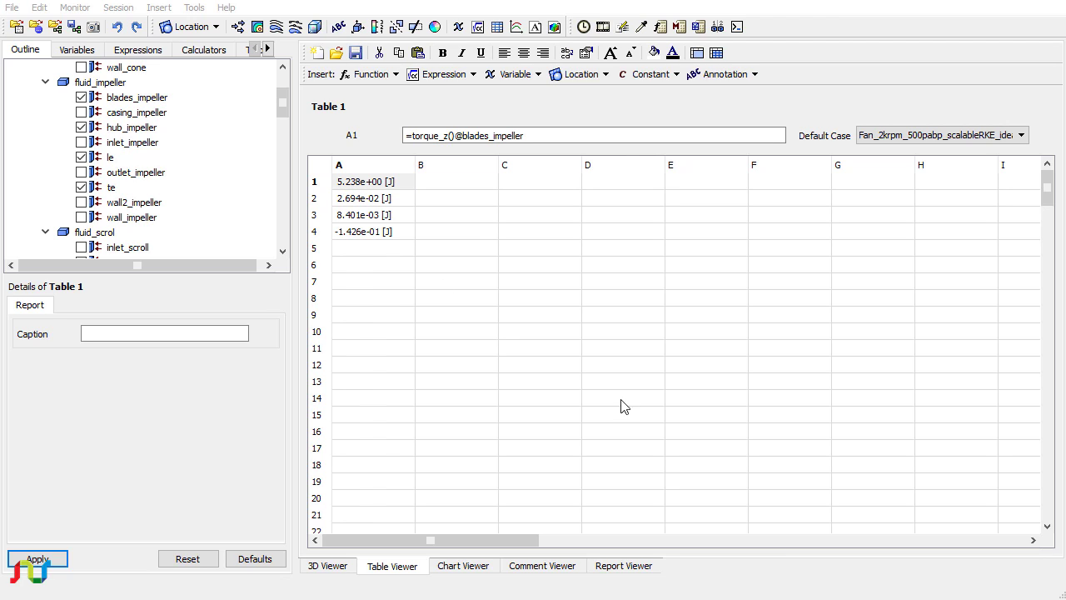
left_click(383, 186)
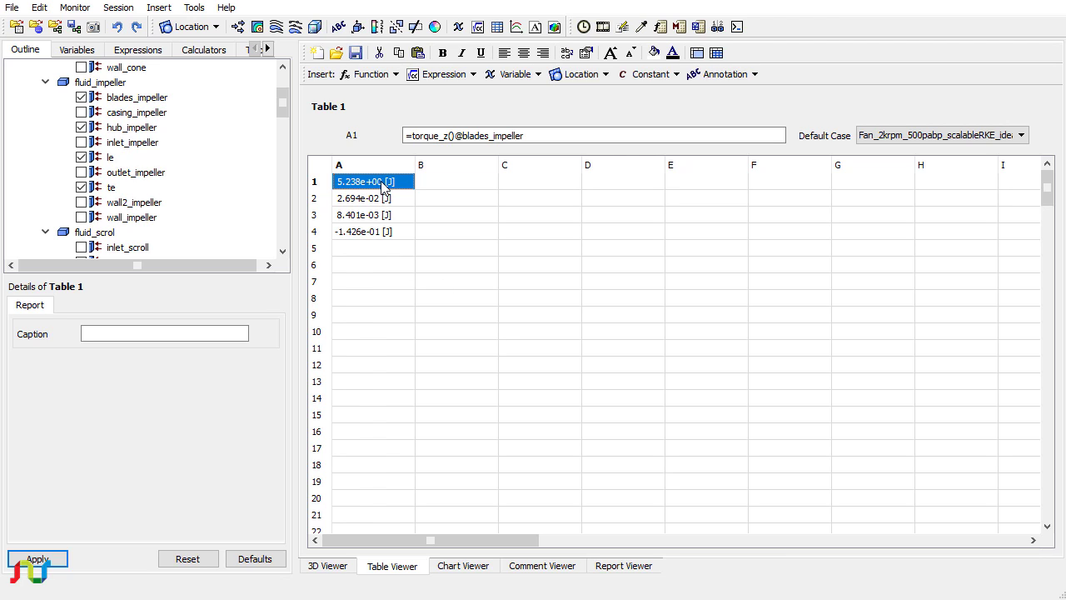
left_click(587, 51)
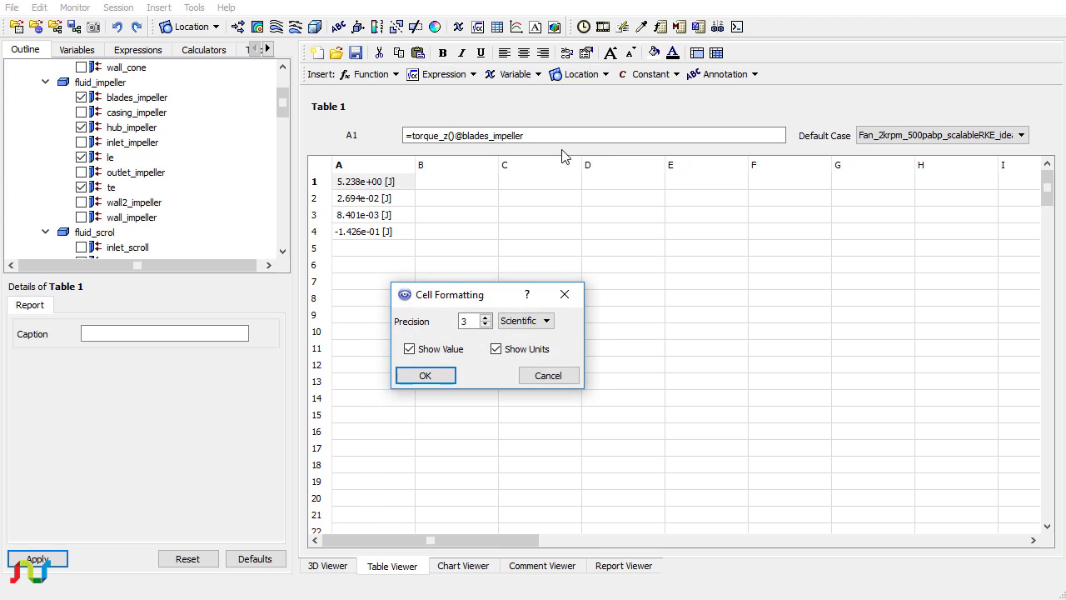
left_click(526, 325)
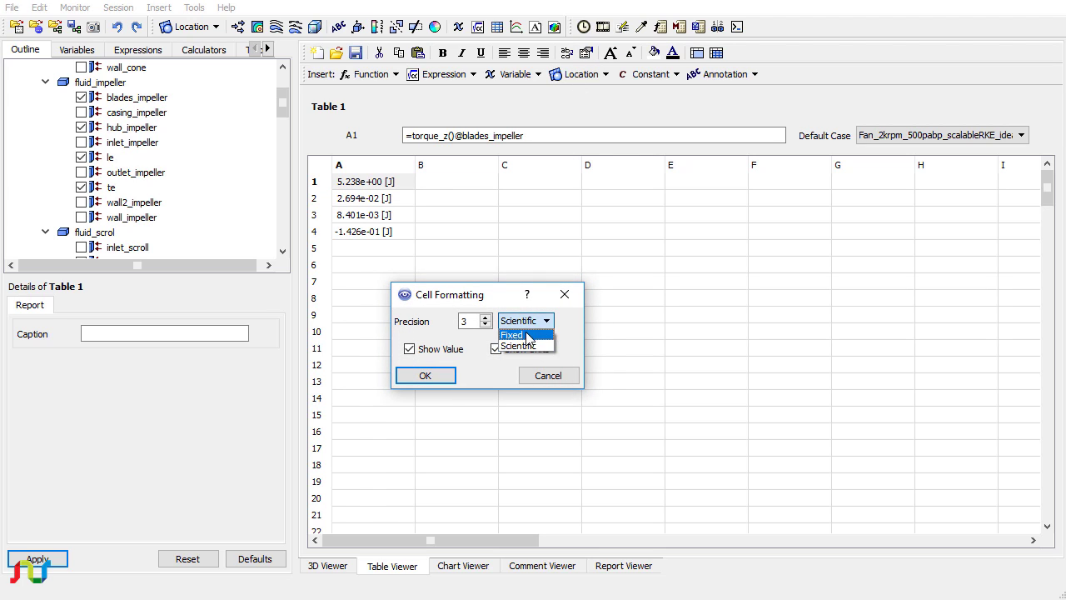
left_click(528, 334)
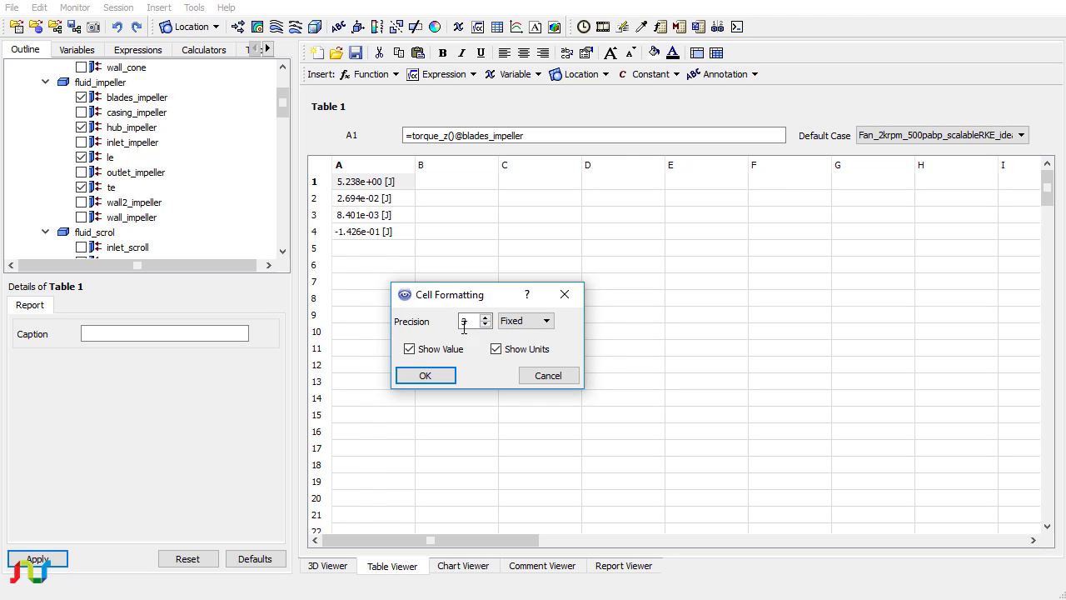
left_click(425, 375)
left_click(391, 203)
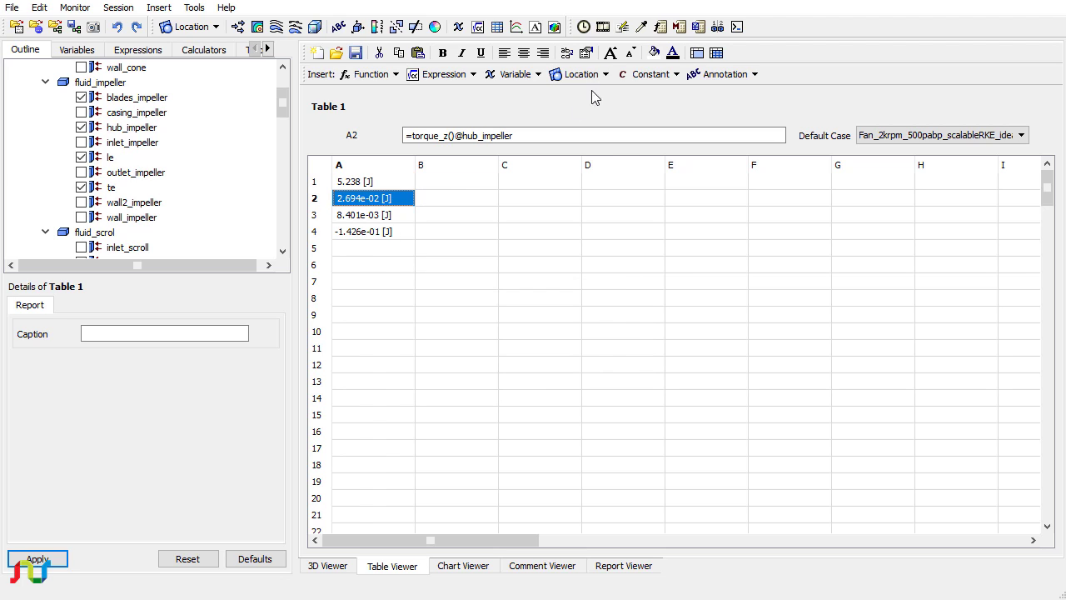
left_click(587, 52)
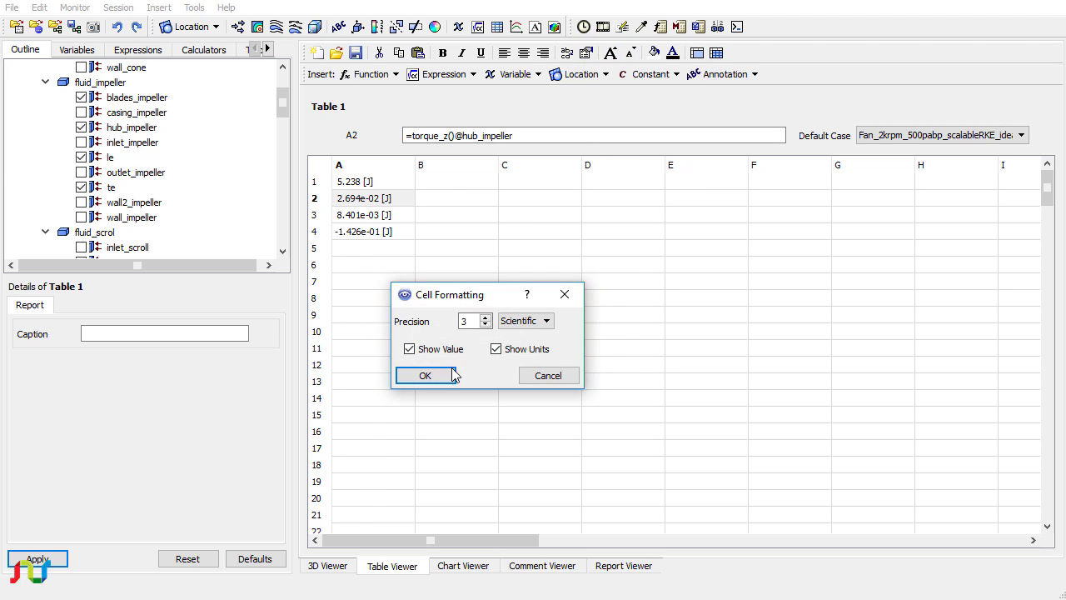
left_click(524, 320)
left_click(516, 331)
left_click(450, 375)
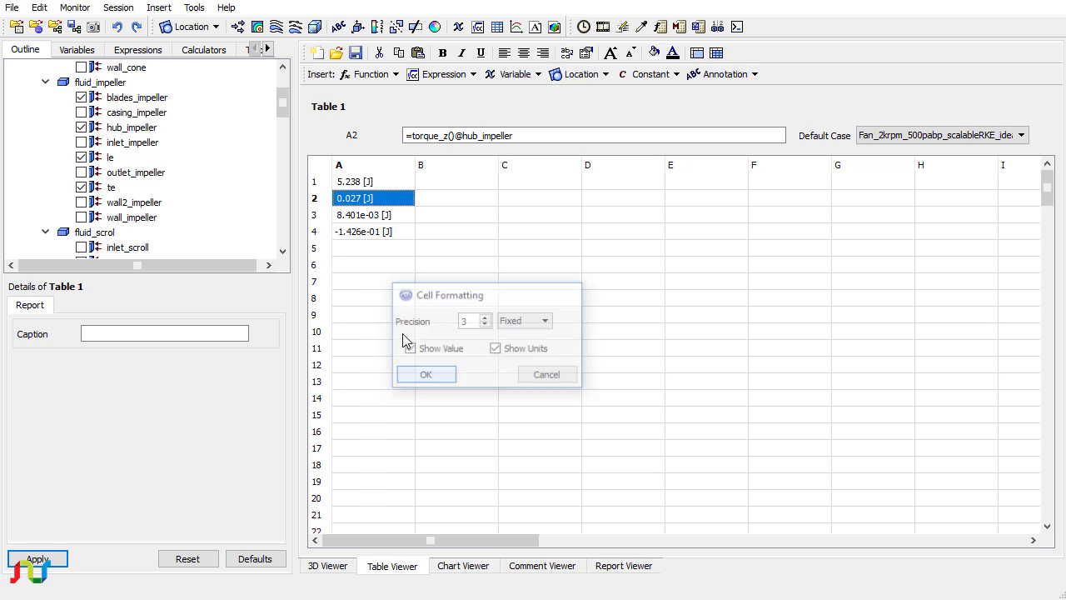
- Change cells A3 and A4 to Fixed format, showing 0.008 and -0.143 [J]
left_click(372, 216)
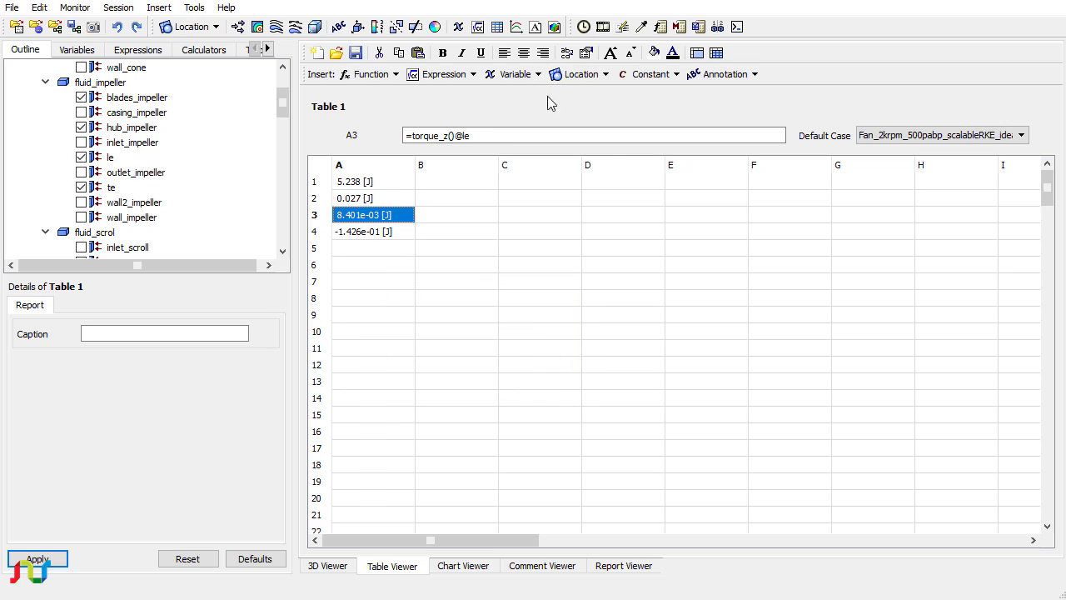
left_click(616, 54)
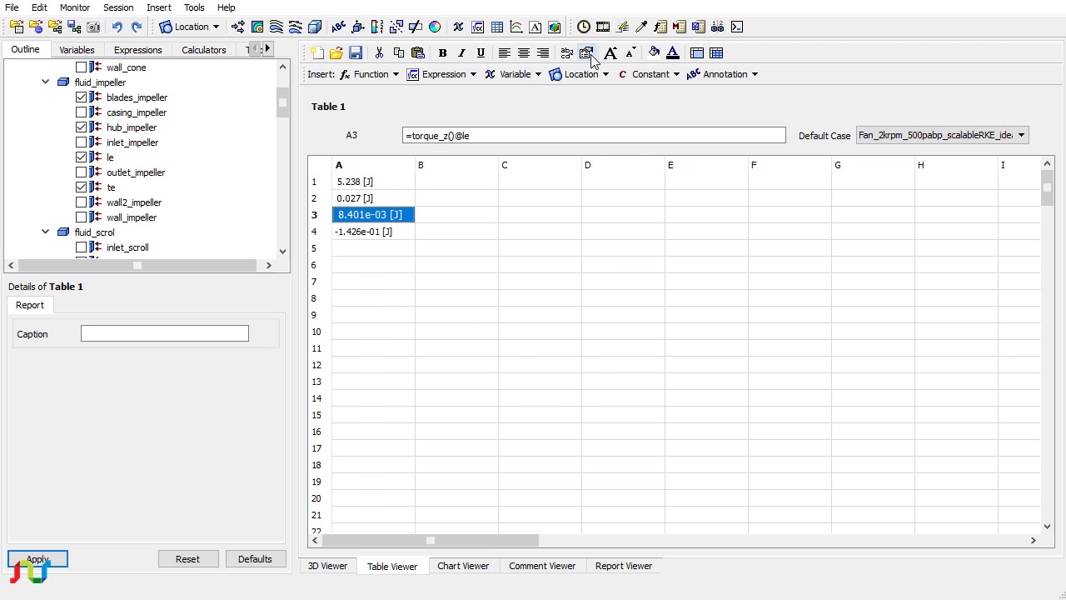
left_click(588, 53)
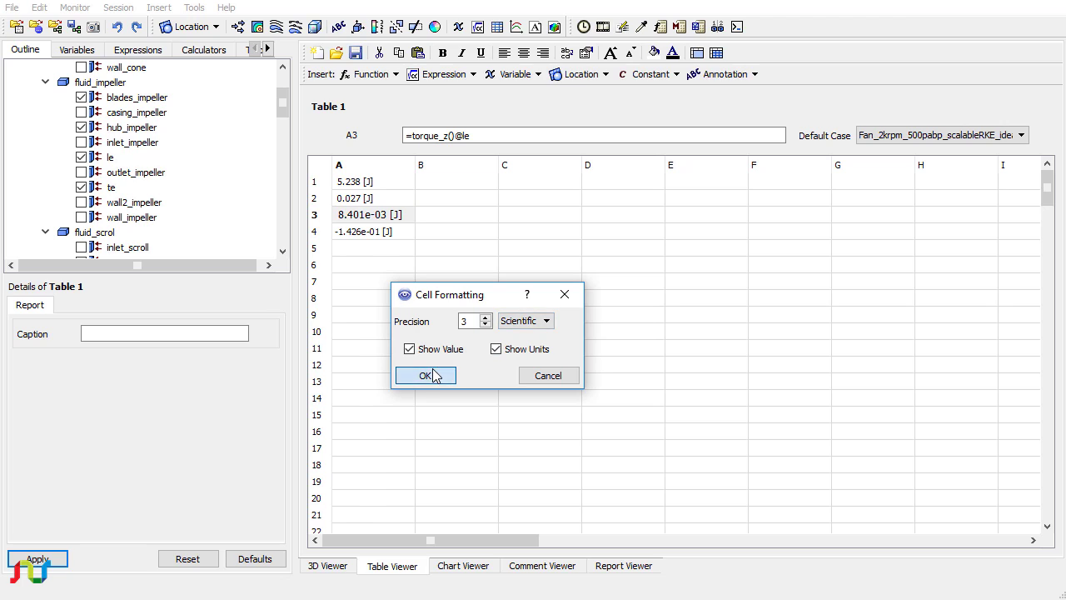
left_click(519, 322)
left_click(523, 334)
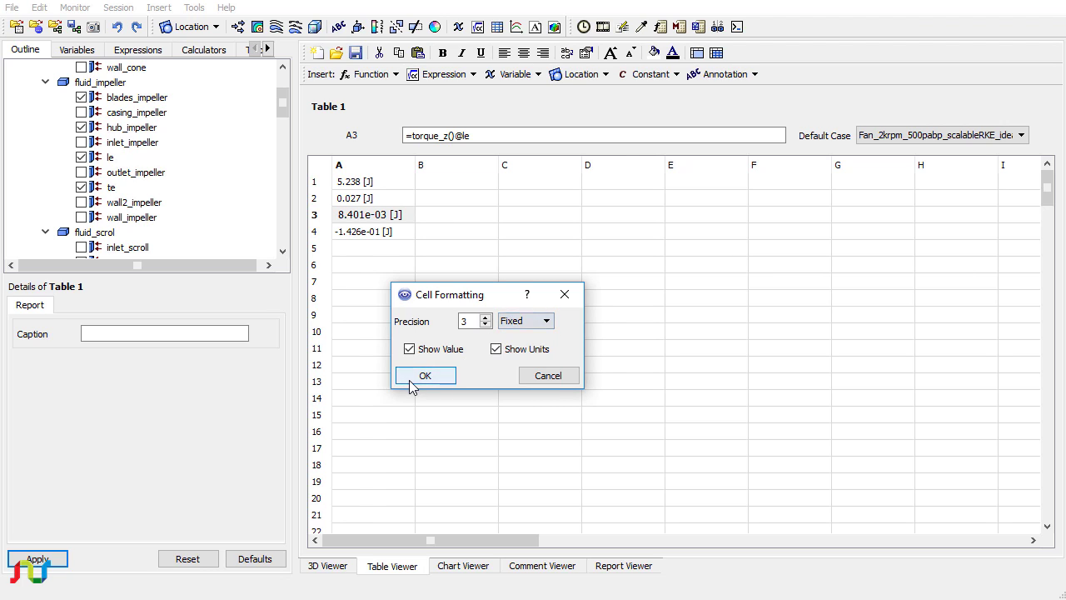
left_click(410, 379)
left_click(398, 233)
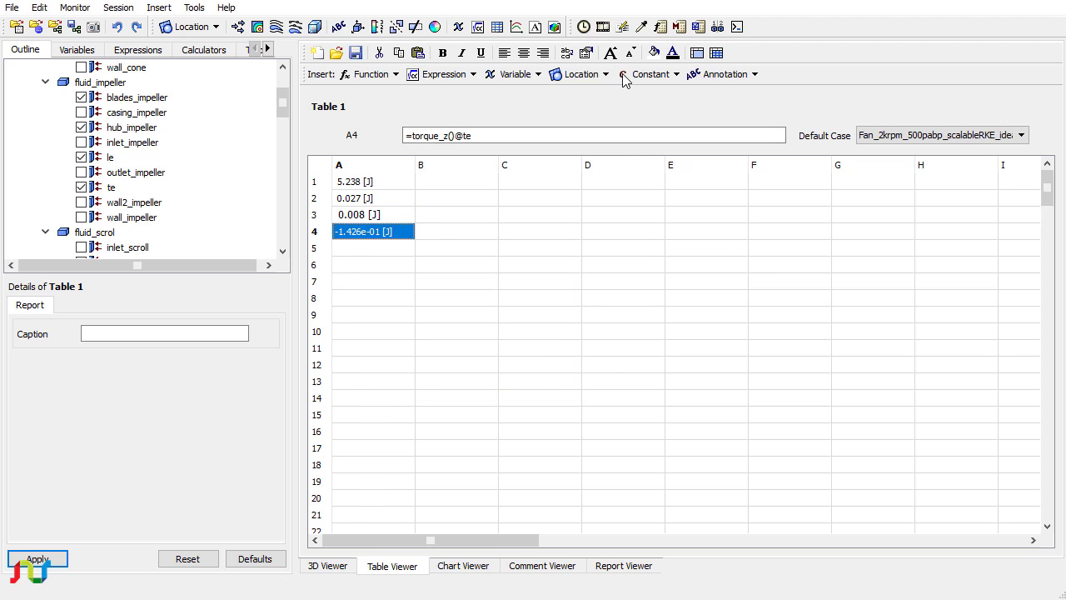
left_click(586, 52)
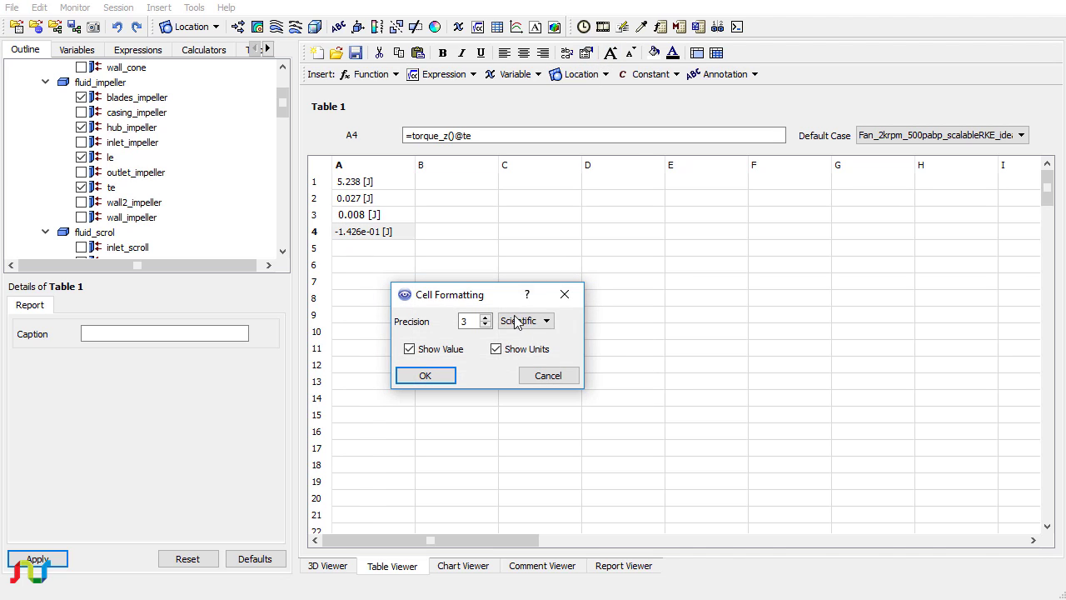
left_click(512, 322)
left_click(510, 335)
left_click(423, 375)
left_click(456, 333)
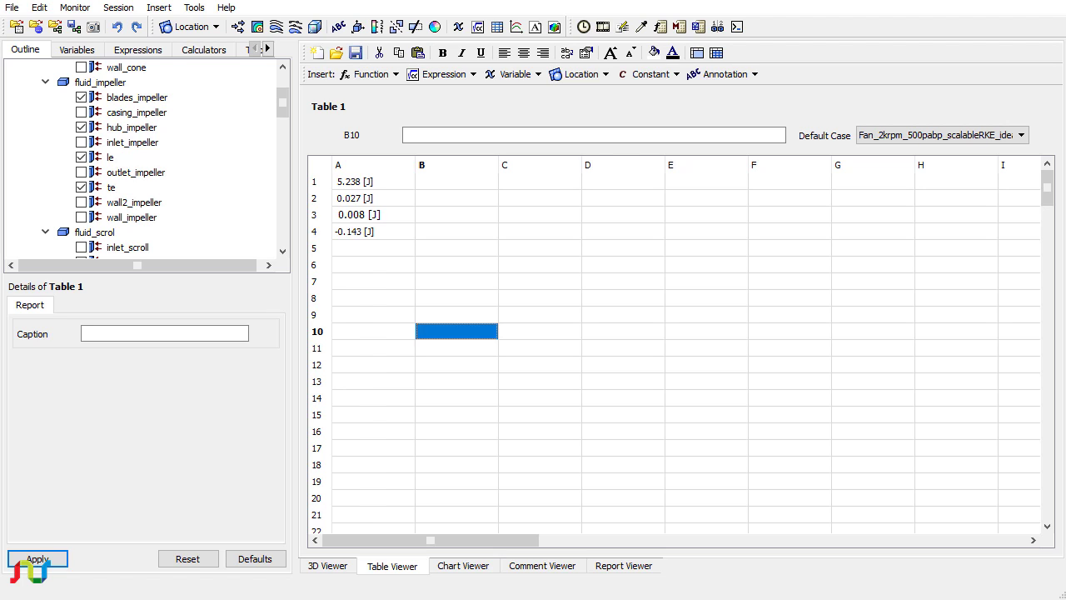
- In Calculator, sum 5.238 + 0.027 + 0.008 - 0.143 to get 5.13, correcting typos
key("alt+Tab")
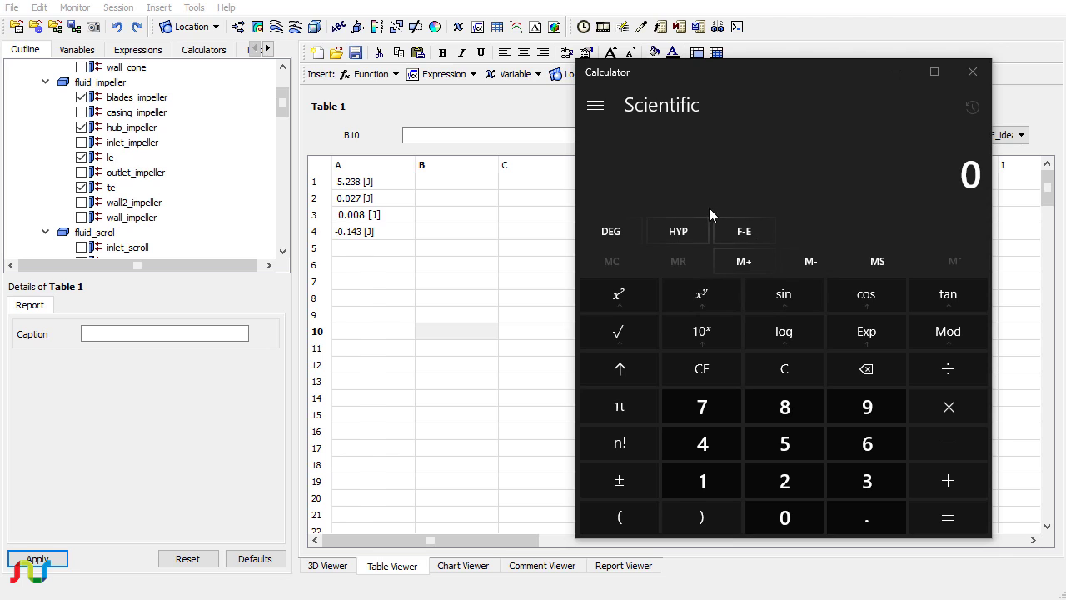
left_click(837, 200)
type("5.28")
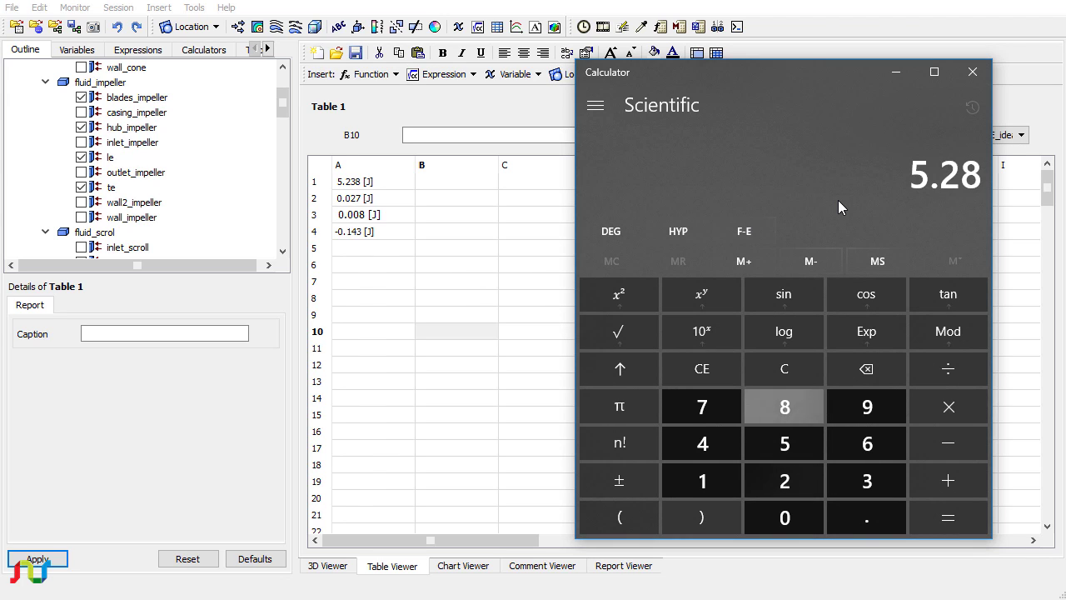
type("+0.2")
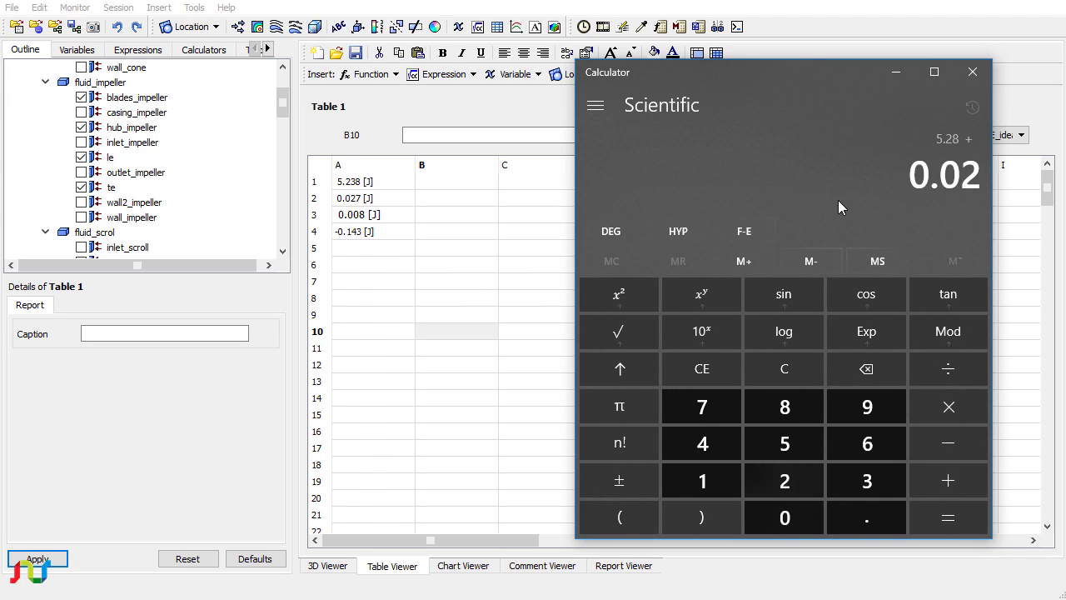
type("7+0.00")
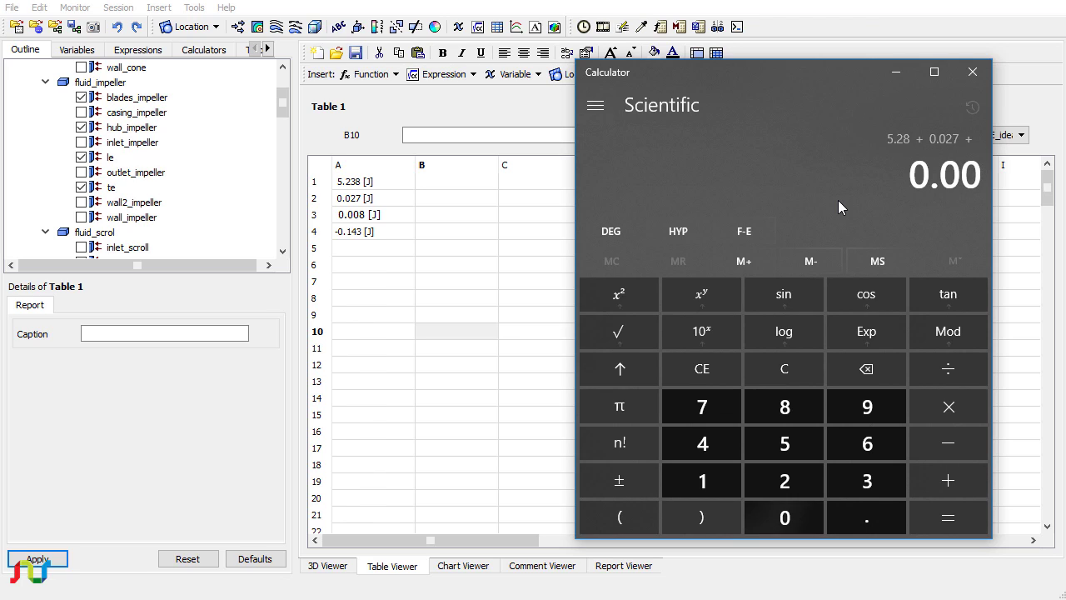
type("8=-.1")
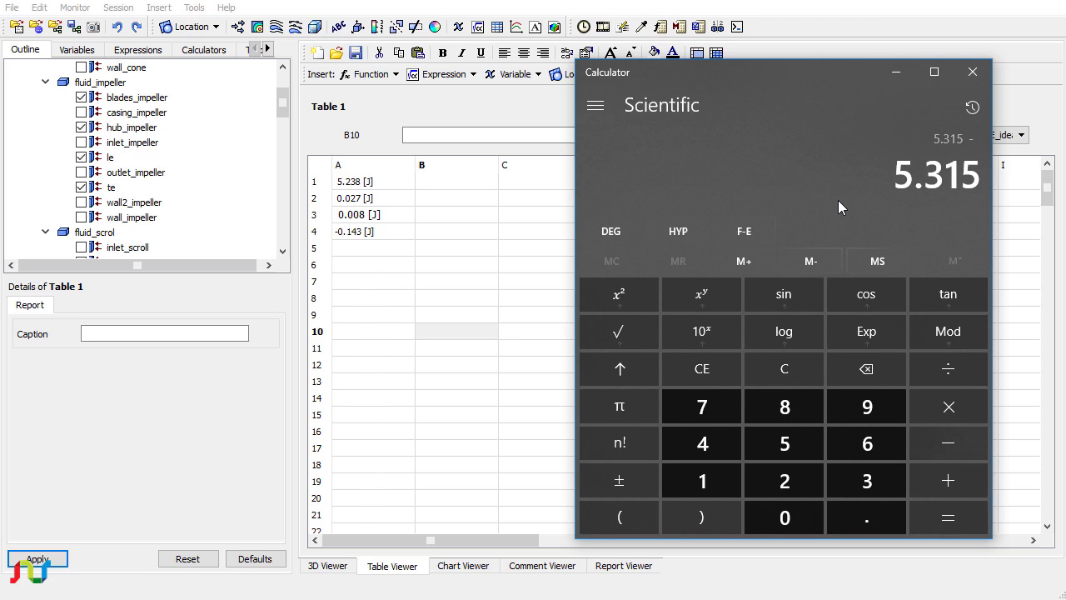
type("43=")
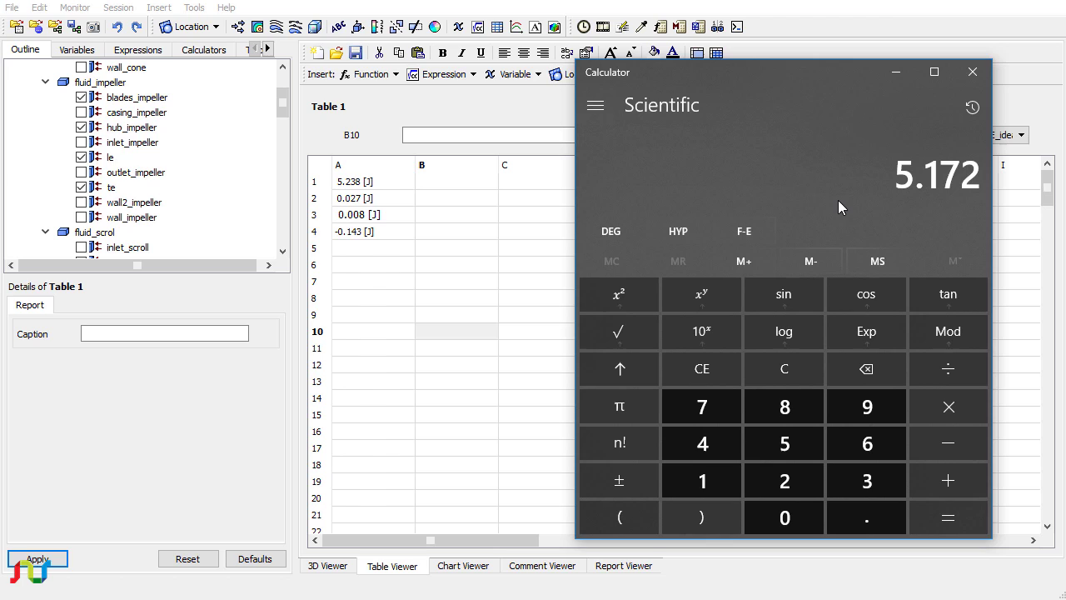
left_click_drag(840, 85, 859, 44)
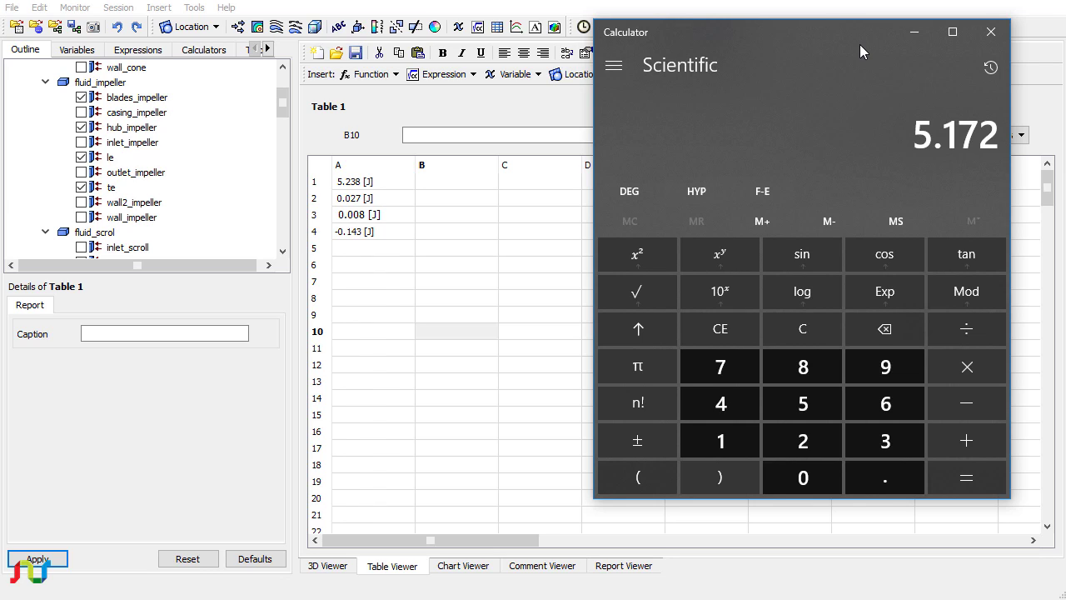
type("5.2")
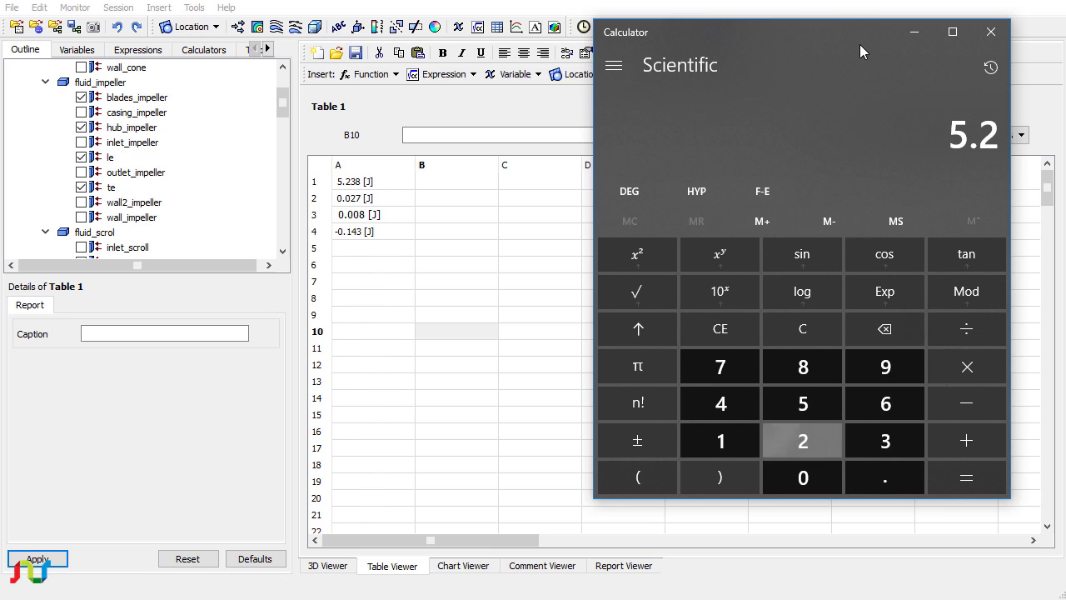
type("38")
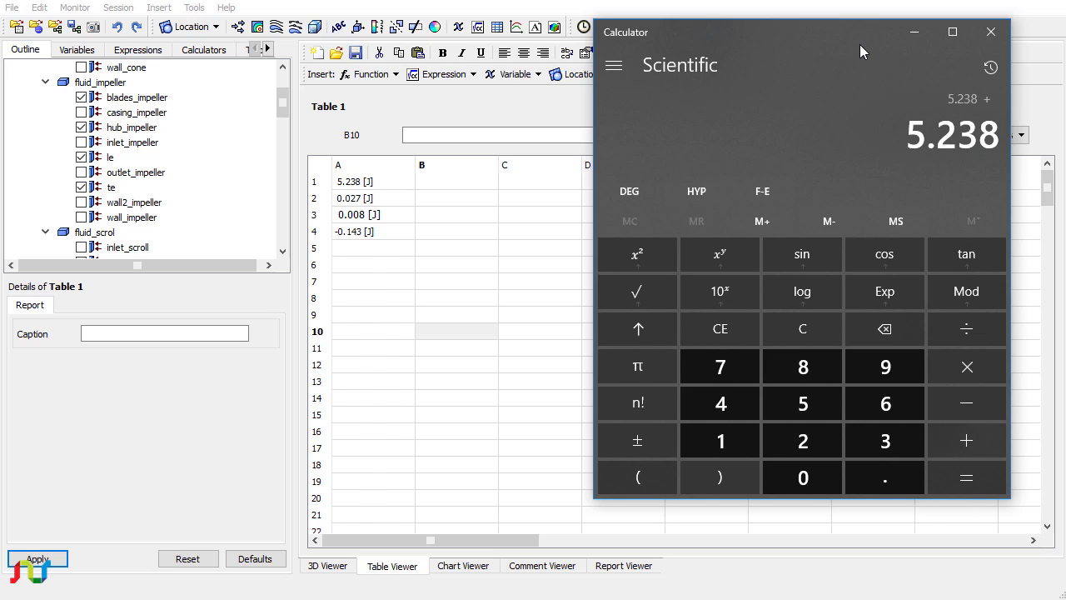
type("+0.2")
key("BackSpace")
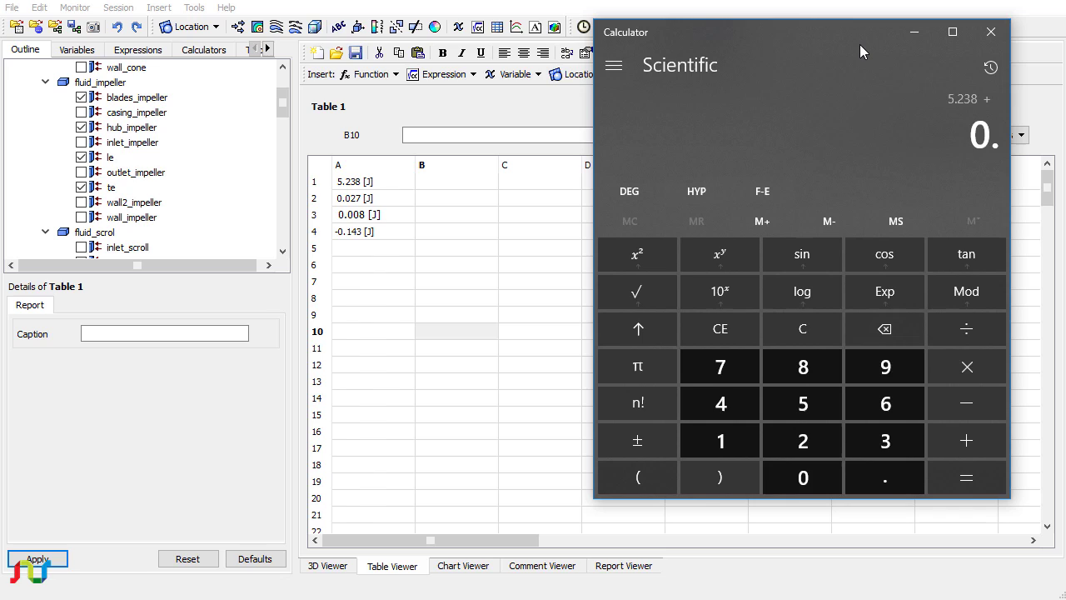
type("027+0.")
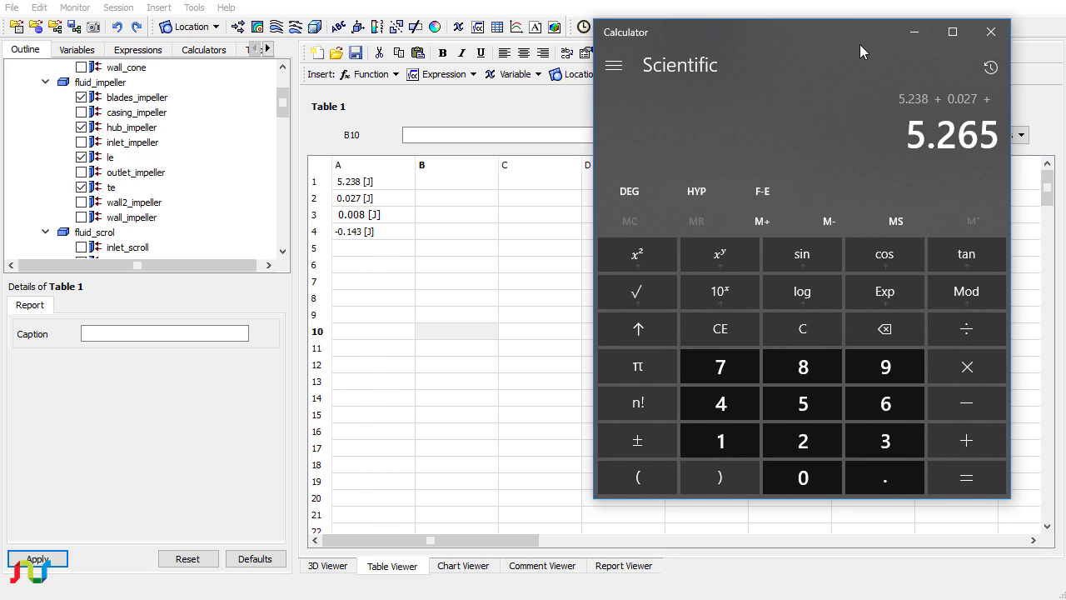
type("08=-")
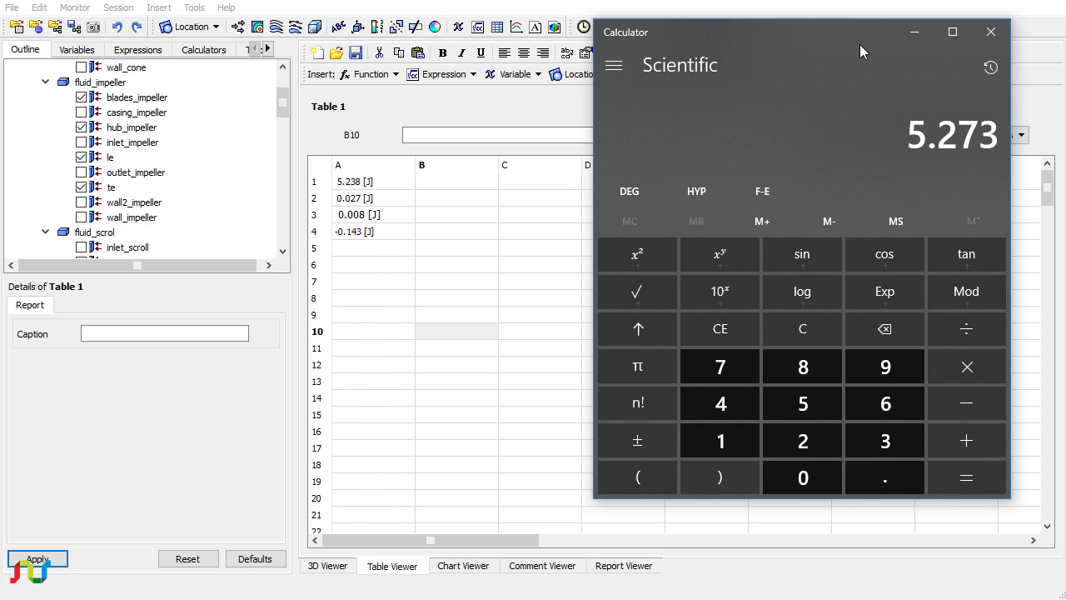
type(".143=")
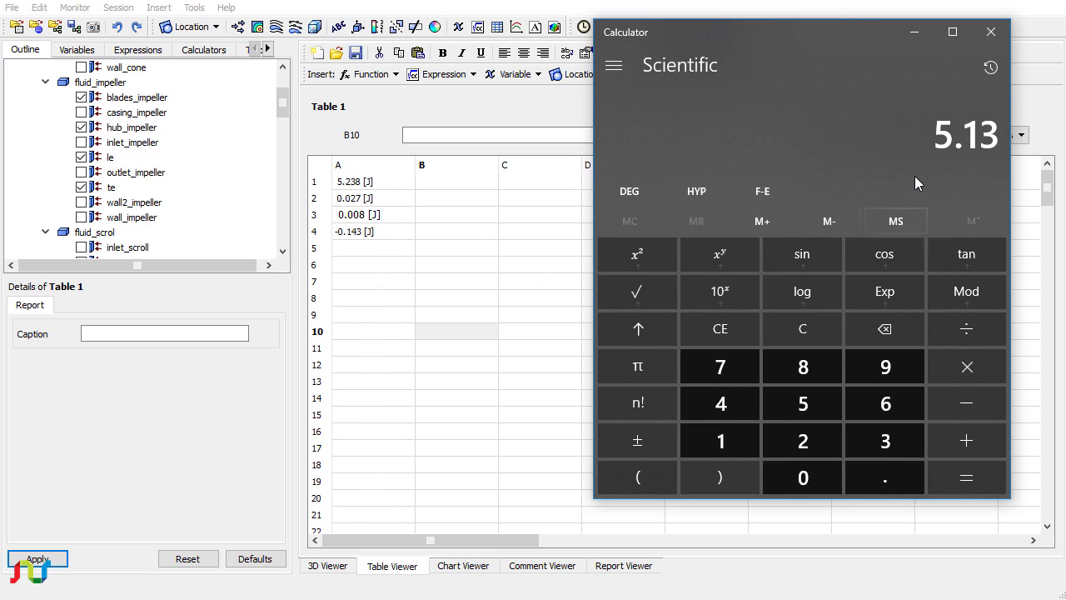
left_click_drag(752, 57, 217, 111)
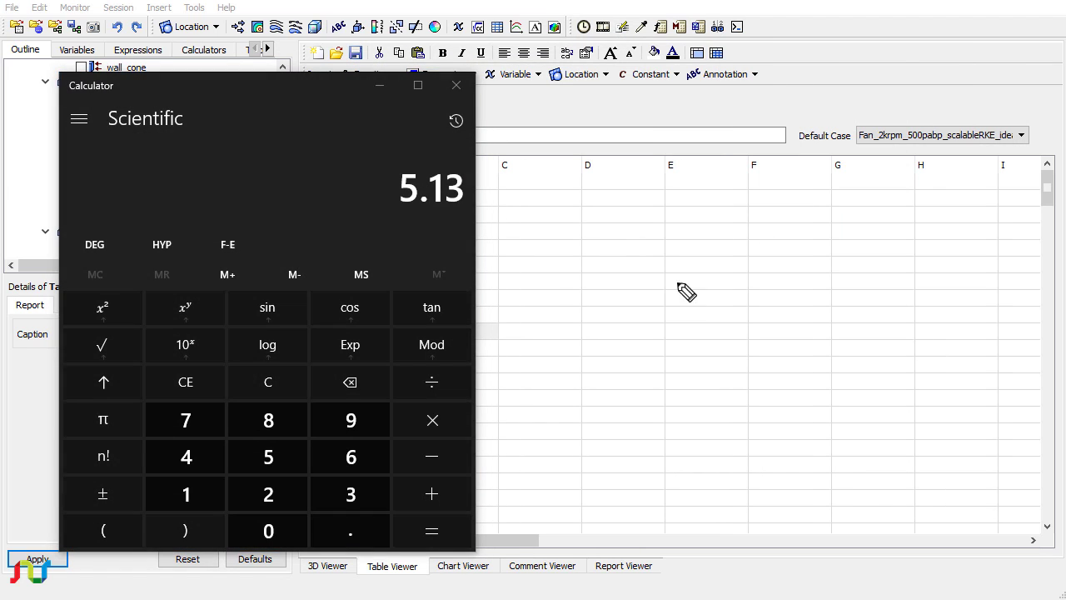
- Hand-write 5.13 over the table with a Fluent label above it
mouse_move(685, 221)
left_mouse_down()
mouse_move(636, 228)
mouse_move(683, 252)
mouse_move(671, 275)
left_mouse_up()
left_click(717, 250)
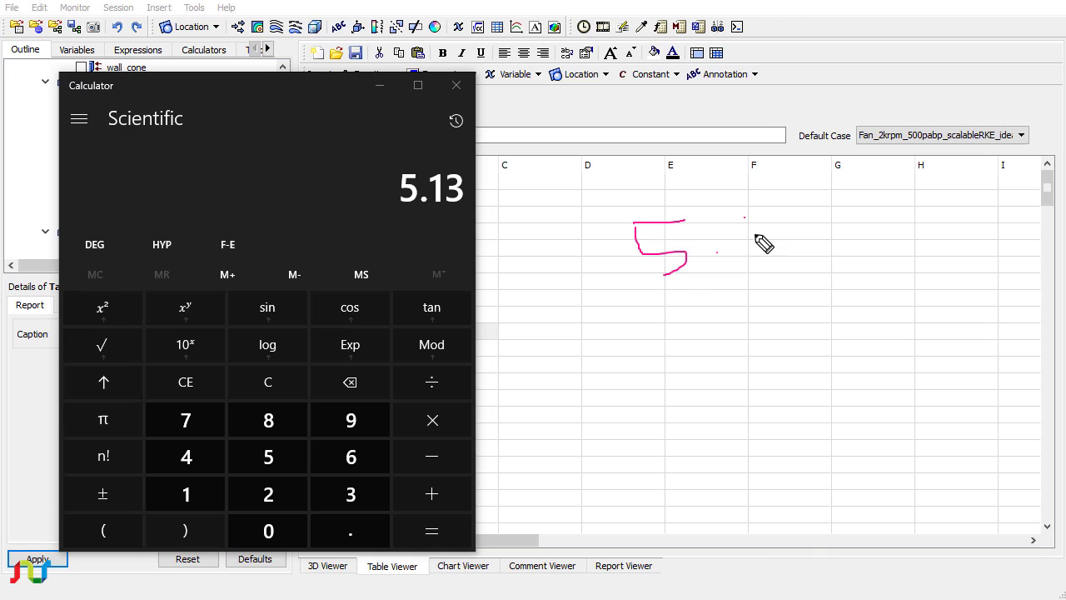
left_click_drag(744, 216, 759, 252)
left_click_drag(766, 216, 779, 253)
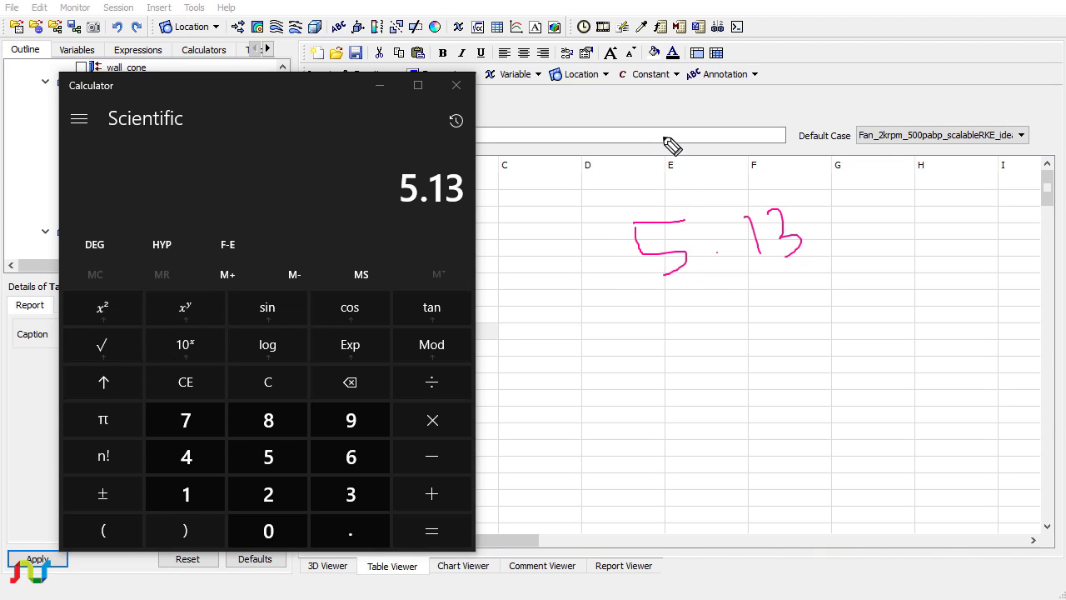
left_click_drag(663, 137, 671, 182)
mouse_move(663, 136)
left_mouse_down()
mouse_move(712, 155)
mouse_move(732, 140)
mouse_move(807, 156)
mouse_move(805, 114)
mouse_move(825, 148)
left_mouse_up()
- Hand-write 'CFD Post' and a second 5.13 beneath the first note
left_click_drag(676, 309, 674, 347)
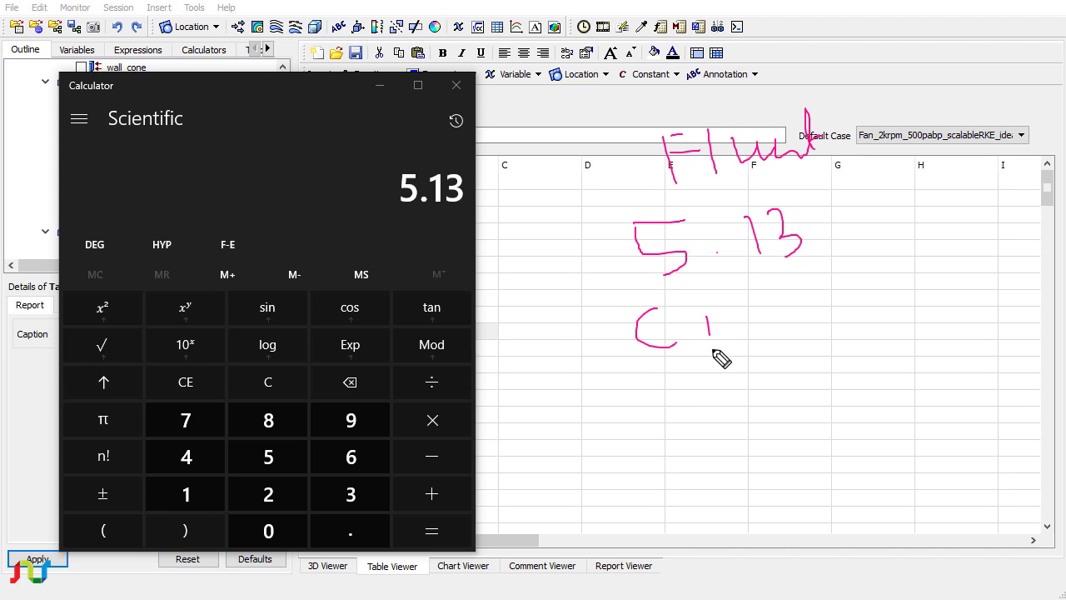
left_click_drag(712, 308, 712, 350)
mouse_move(706, 307)
left_mouse_down()
mouse_move(733, 305)
mouse_move(731, 325)
left_mouse_up()
mouse_move(750, 309)
left_mouse_down()
mouse_move(750, 348)
mouse_move(763, 348)
left_mouse_up()
mouse_move(816, 288)
left_mouse_down()
mouse_move(821, 327)
mouse_move(824, 301)
left_mouse_up()
left_click_drag(852, 285, 874, 297)
left_click_drag(898, 291, 901, 290)
mouse_move(913, 244)
left_mouse_down()
mouse_move(930, 285)
mouse_move(932, 265)
left_mouse_up()
mouse_move(749, 384)
left_mouse_down()
mouse_move(730, 398)
mouse_move(738, 421)
left_mouse_up()
left_click(793, 403)
left_click_drag(817, 381, 825, 403)
left_click_drag(830, 368, 857, 400)
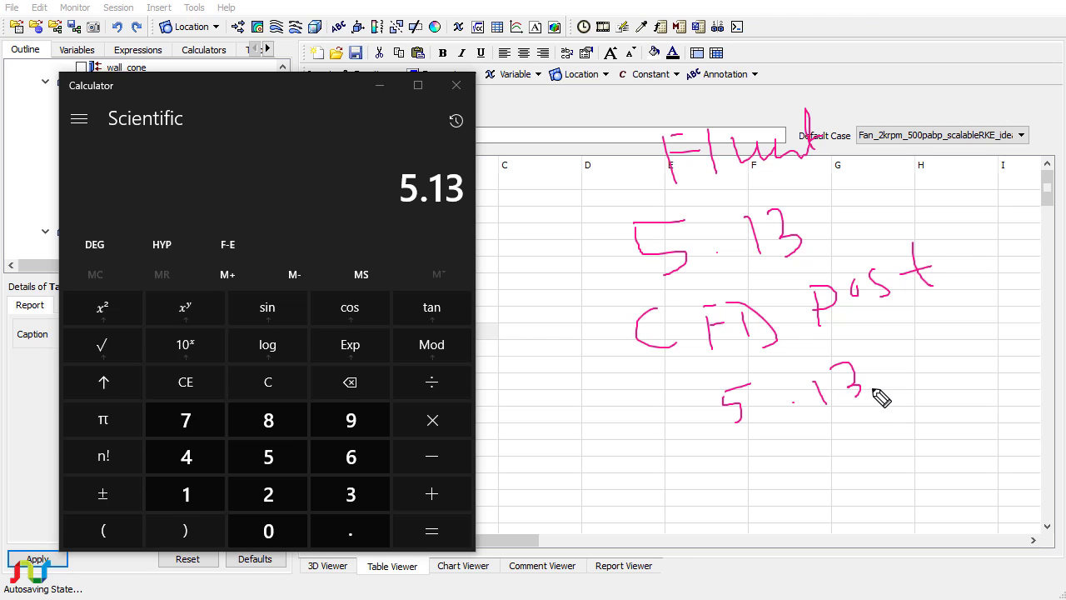
- Erase the annotations and move the calculator, maximizing then restoring it
key("Escape")
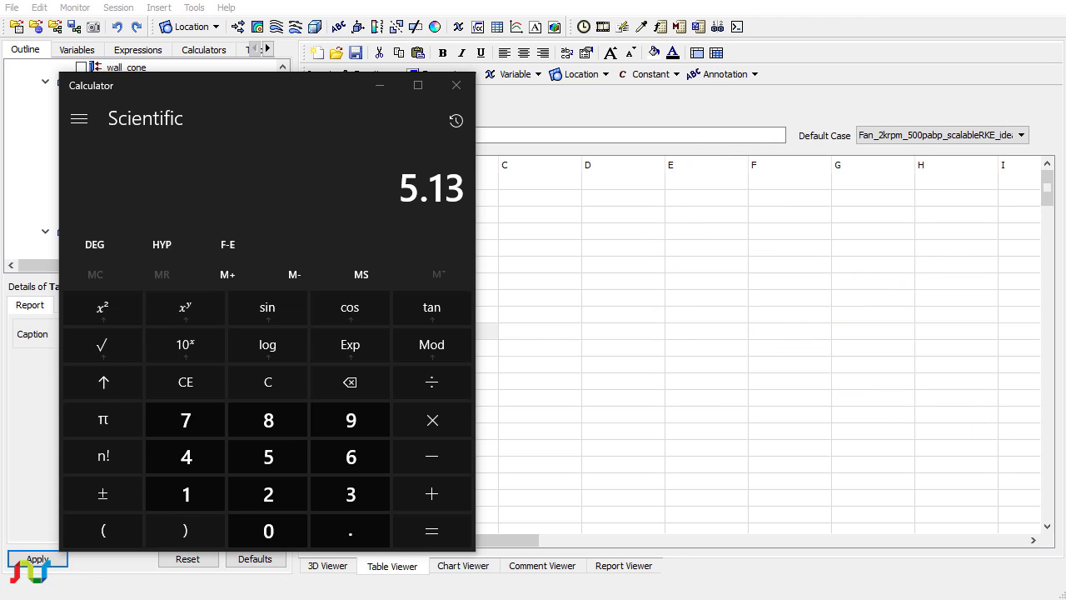
left_click_drag(259, 96, 214, 49)
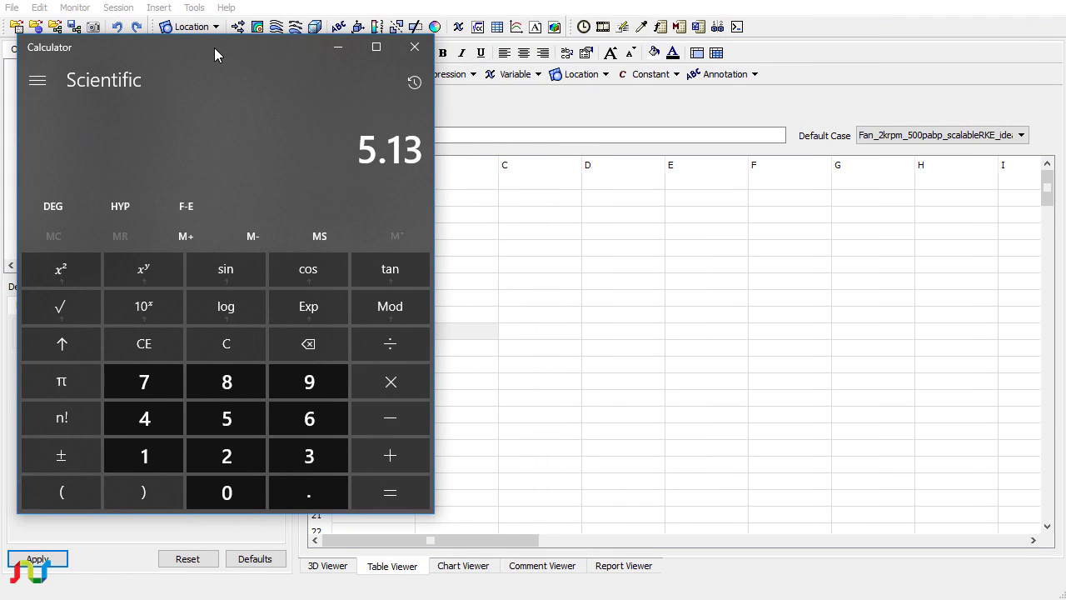
double_click(214, 48)
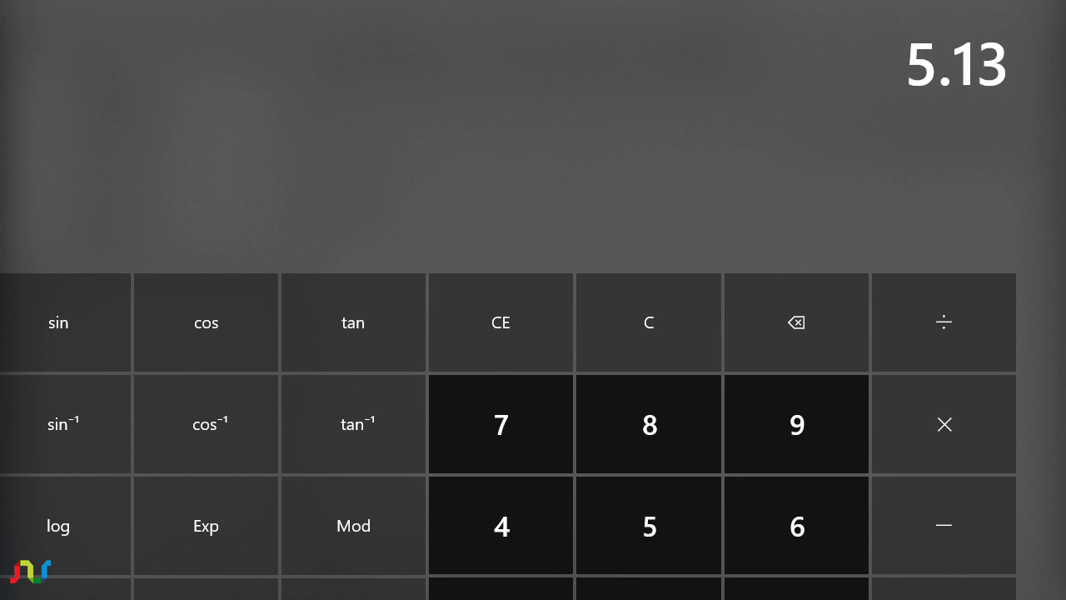
double_click(214, 47)
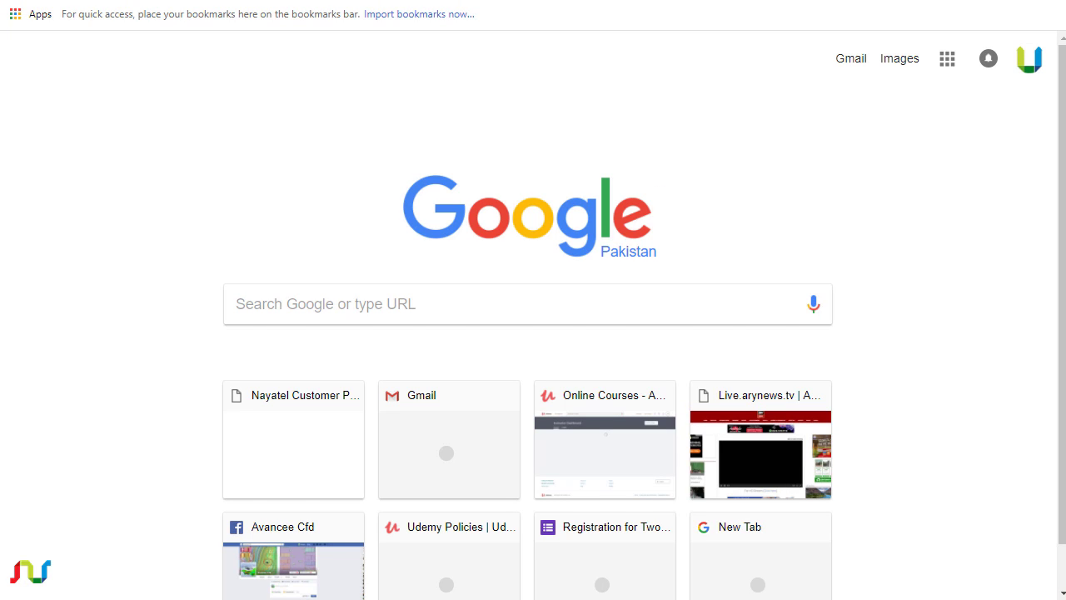
- Search rpm to rad/s and enter 2000 in the convertunits.com RPM converter
type("rpm to ra")
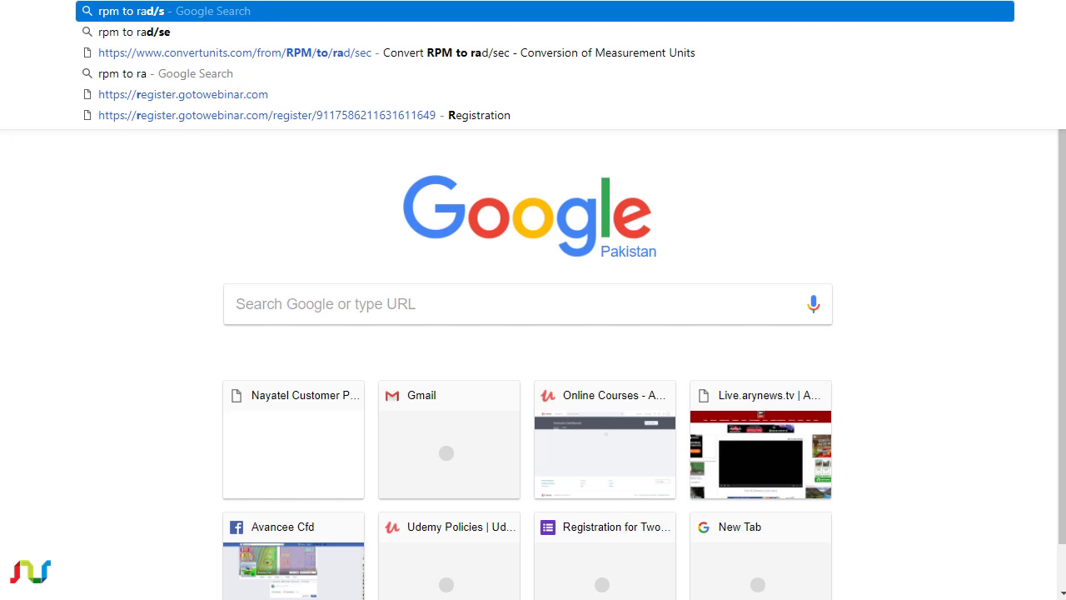
key("Return")
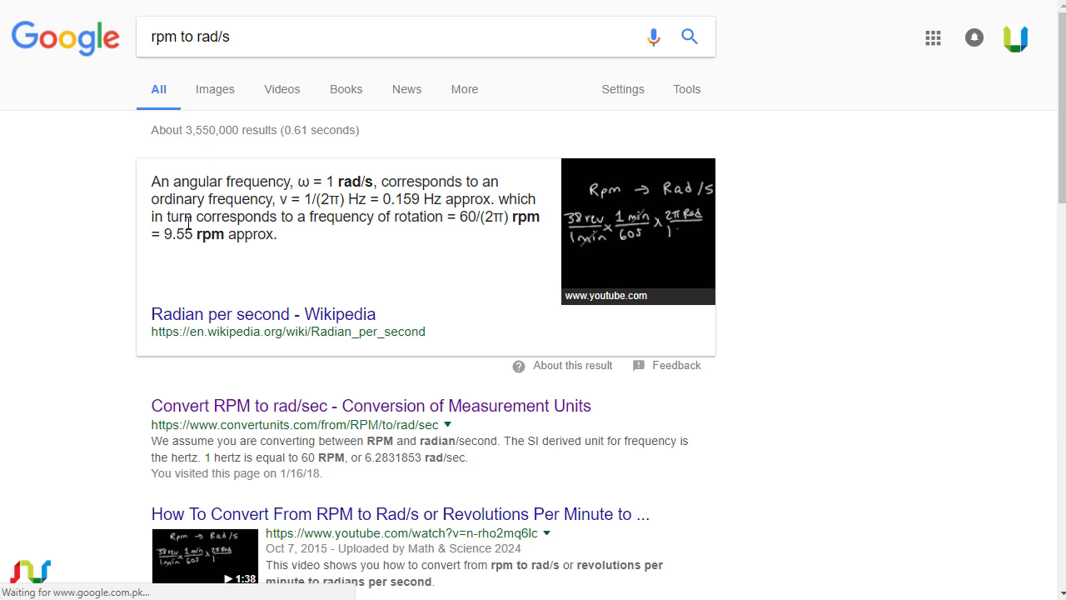
left_click(240, 405)
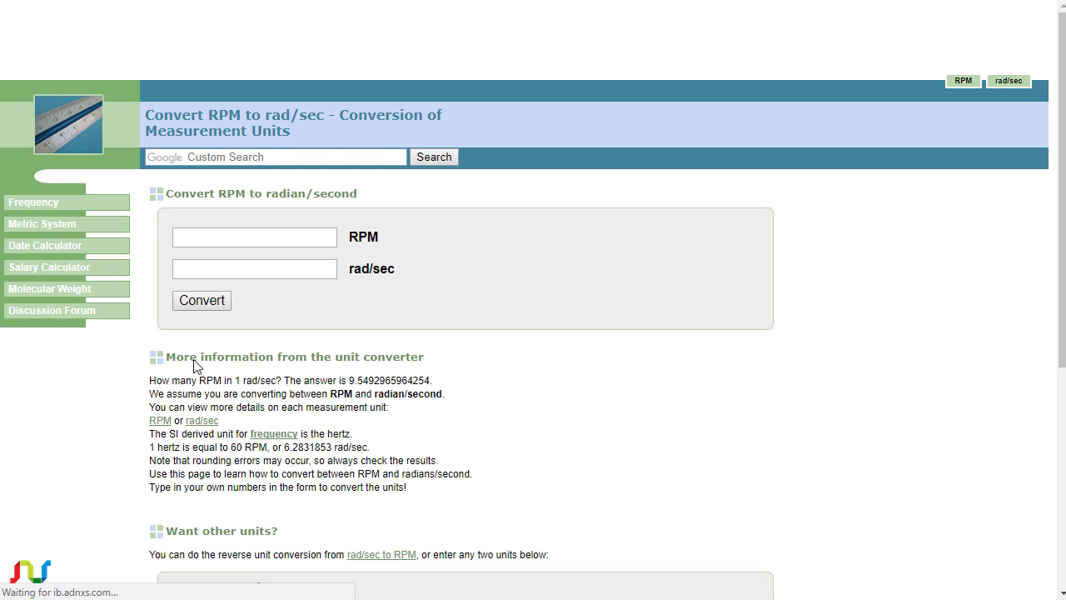
left_click(195, 237)
type("200")
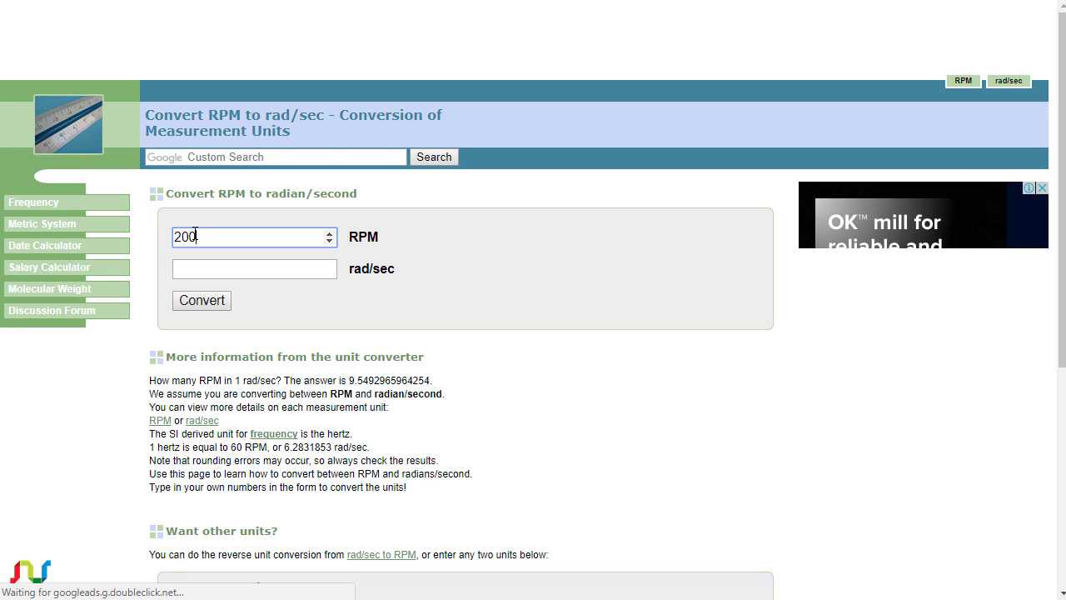
type("0")
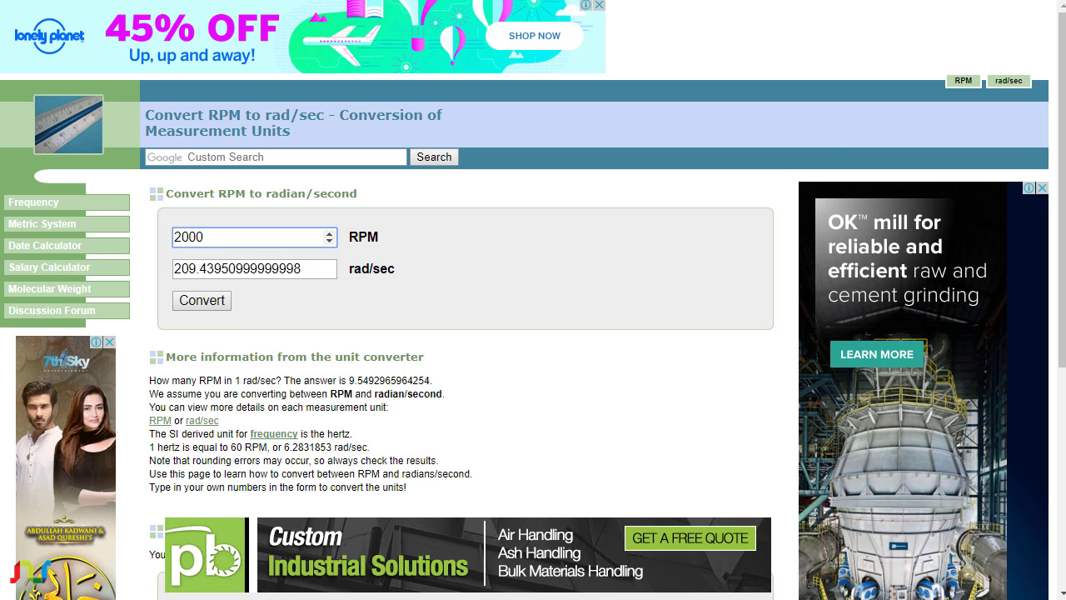
- Multiply the 5.13 torque total by 209.4395 in Calculator, giving 1 074.424635
key("alt+Tab")
left_click_drag(352, 72, 722, 57)
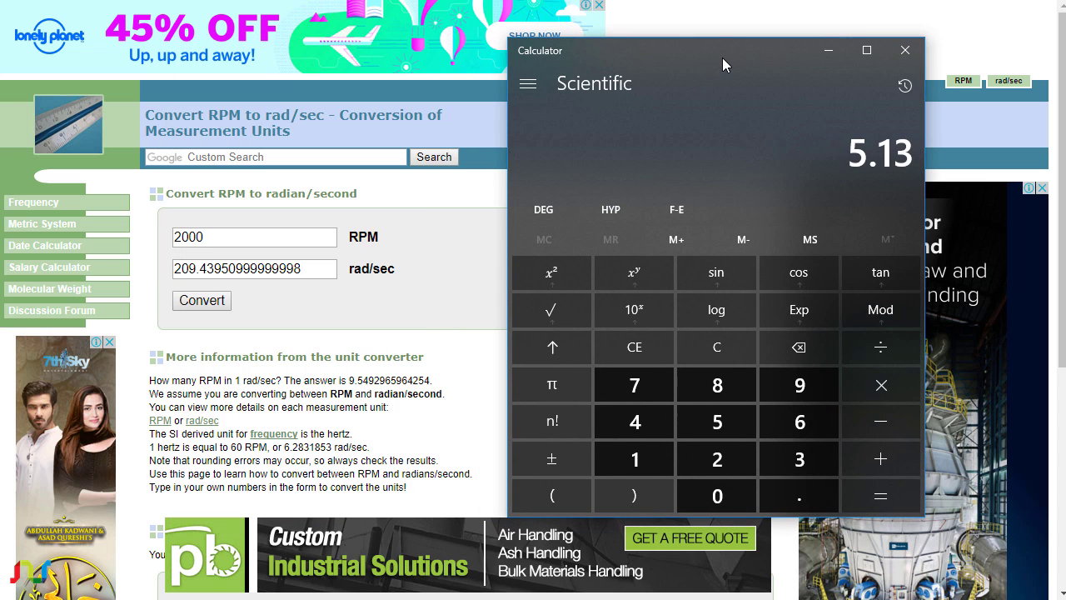
key("asterisk")
type("20")
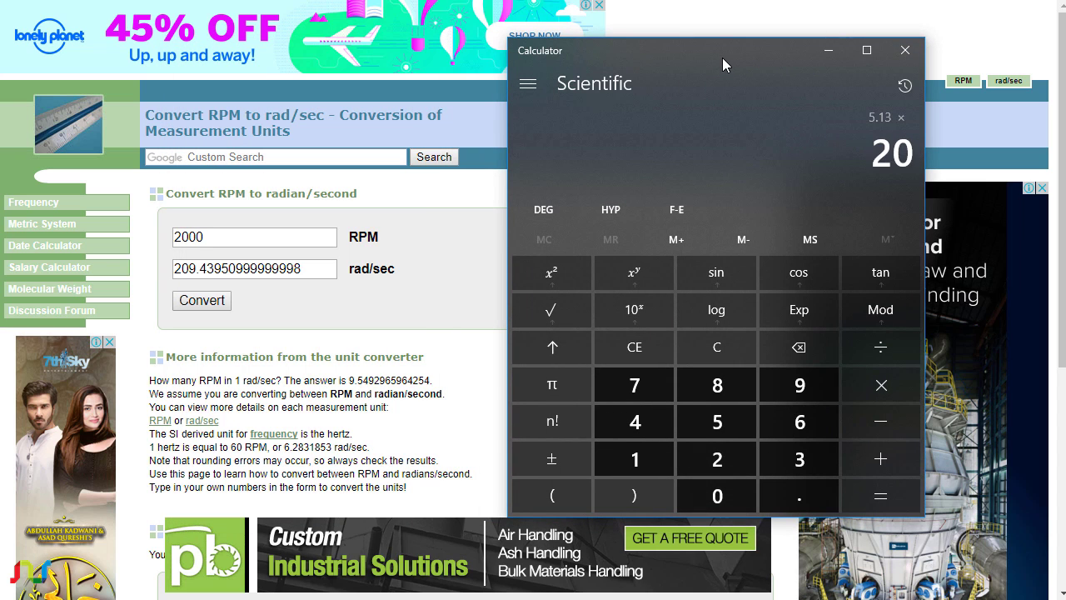
type("9.43")
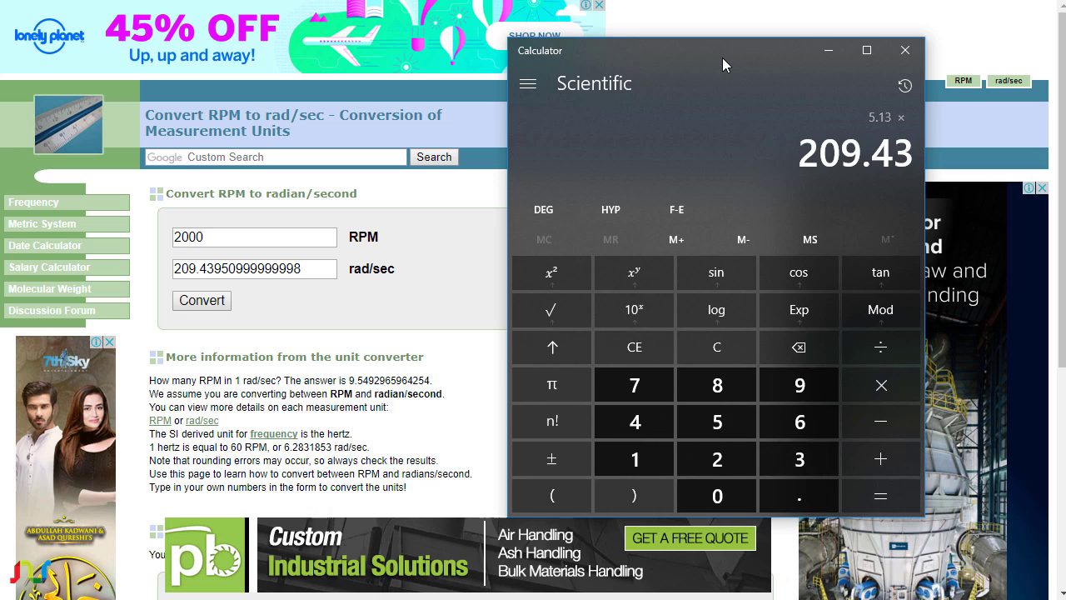
type("95")
key("Return")
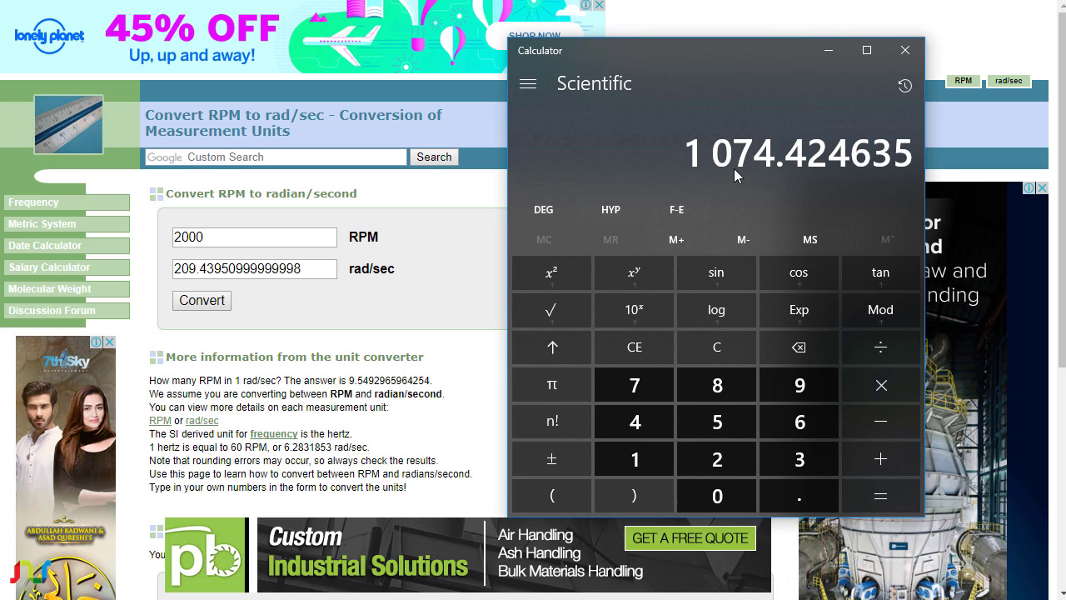